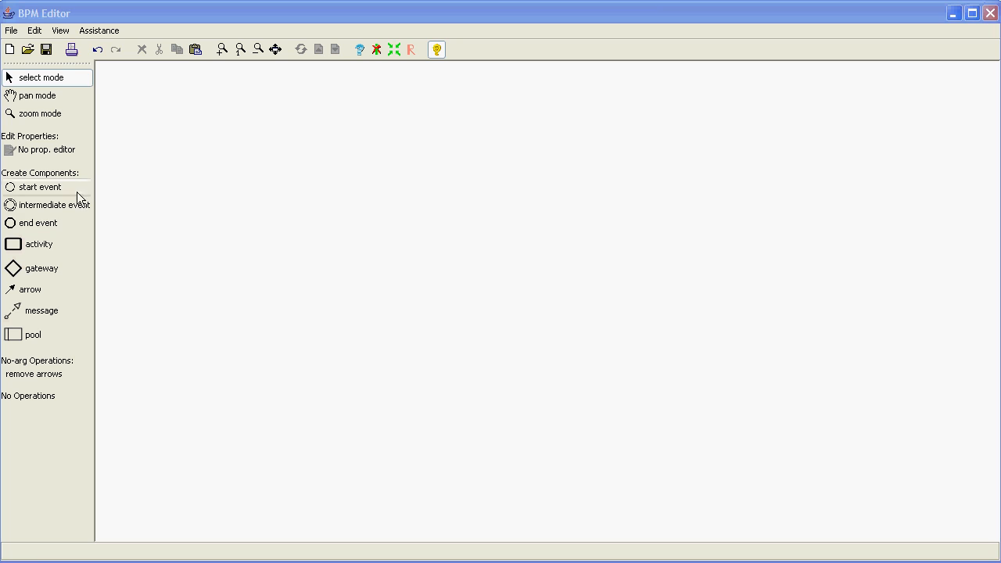
Step: Place a start event, an activity, an intermediate event and an end event from left to right across the upper canvas
left_click(64, 187)
left_click(31, 246)
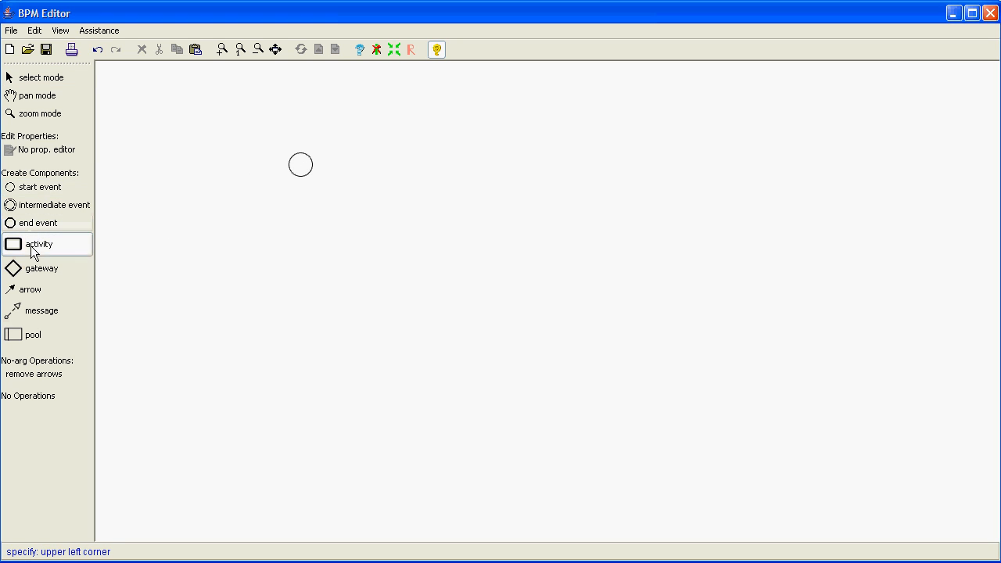
left_click(356, 154)
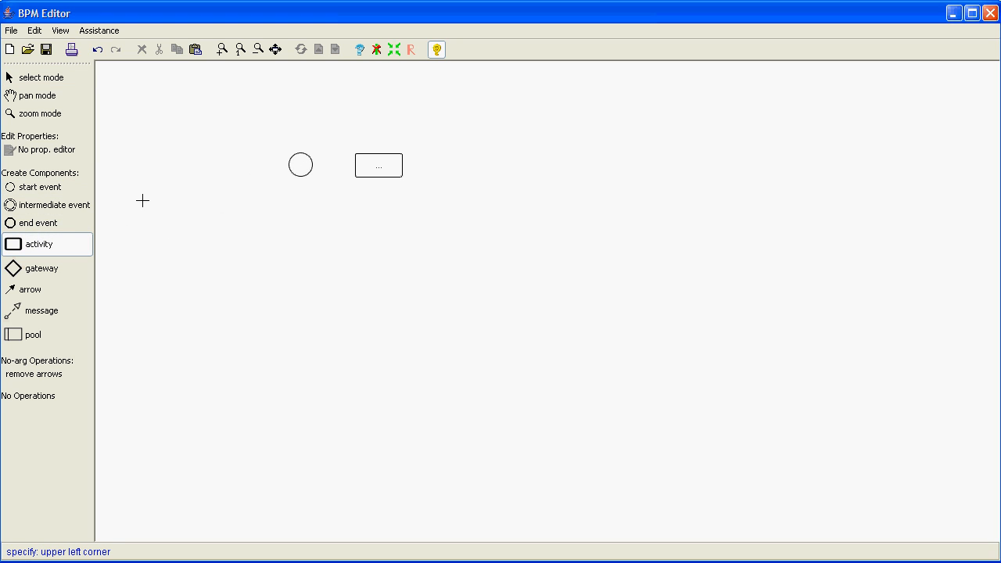
left_click(49, 205)
left_click(488, 163)
left_click(58, 224)
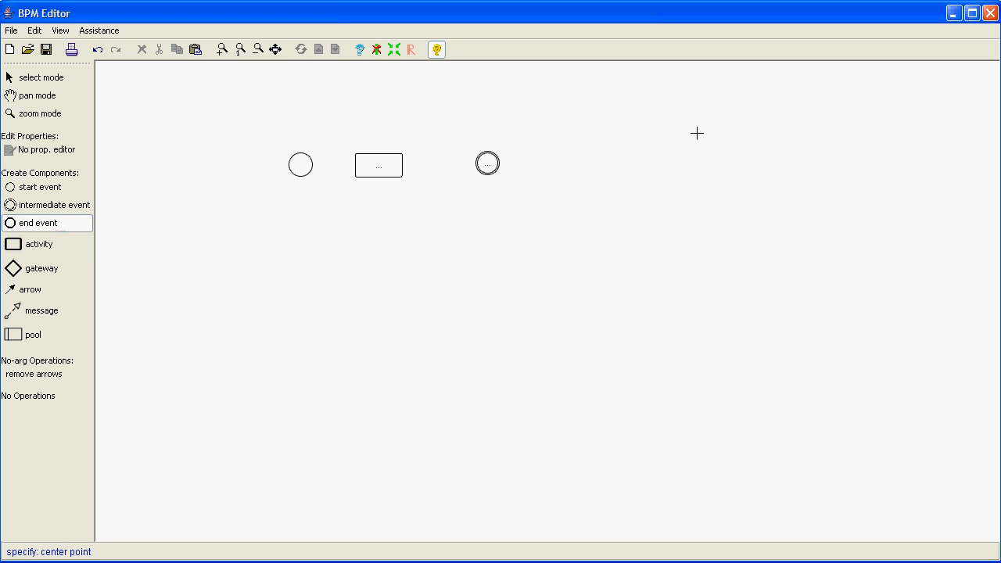
left_click(630, 138)
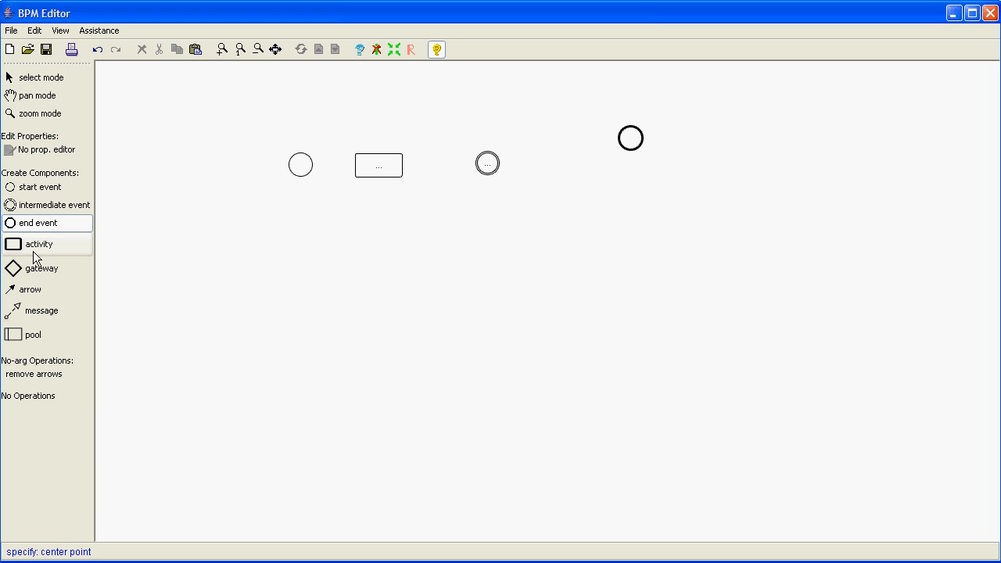
Step: Connect the start event, activity, intermediate event and end event in sequence with arrows
left_click(43, 291)
left_click(302, 164)
left_click(369, 165)
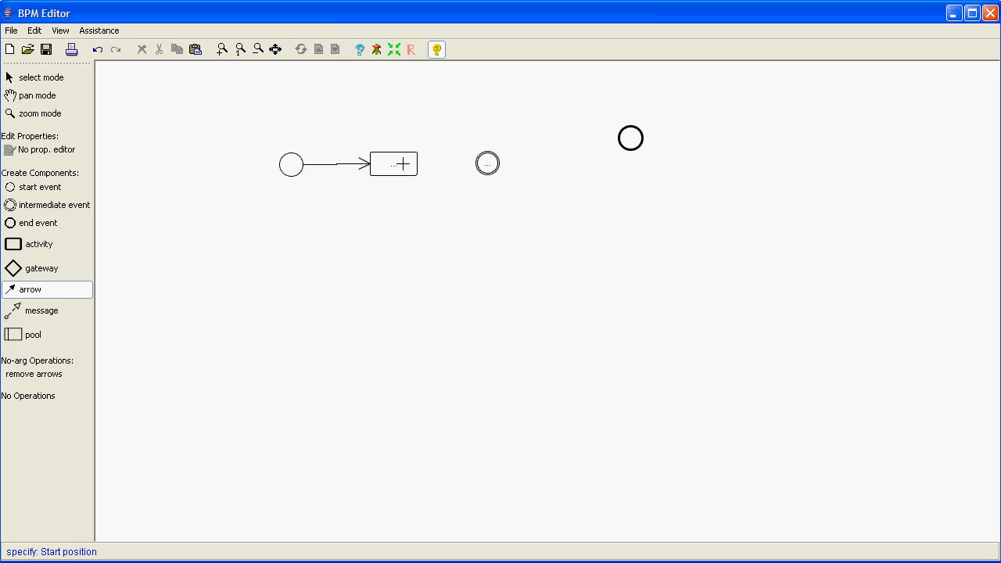
left_click(403, 165)
left_click(487, 163)
left_click(497, 164)
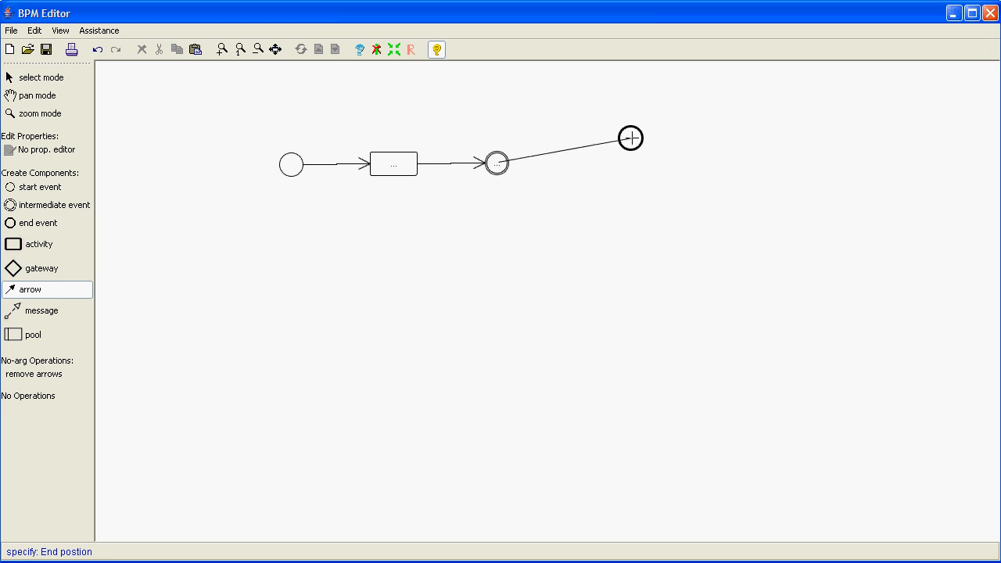
left_click(630, 138)
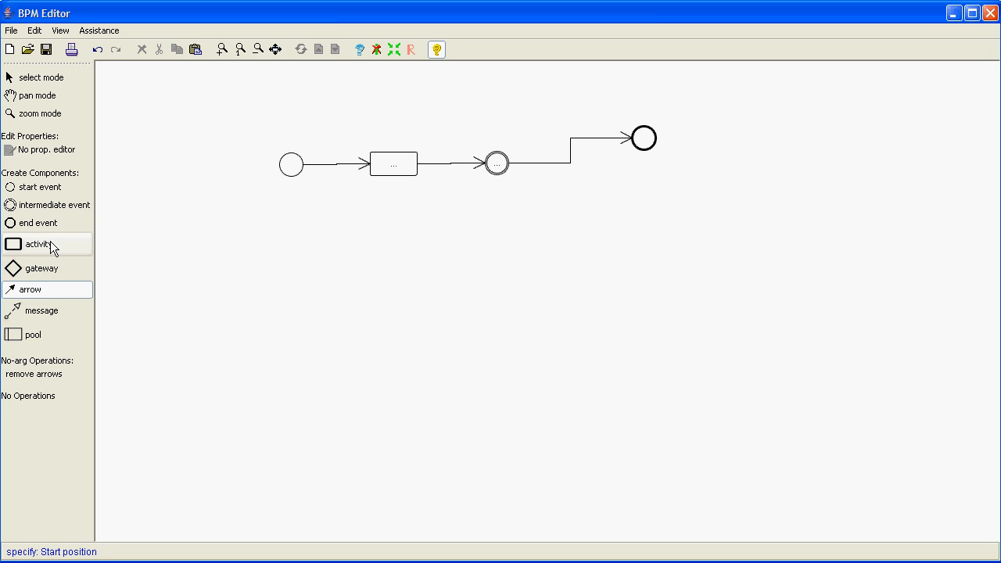
Step: Draw one pool around the existing flow and a second, taller empty pool of similar width directly below it
left_click(47, 335)
left_click(221, 95)
left_click(710, 246)
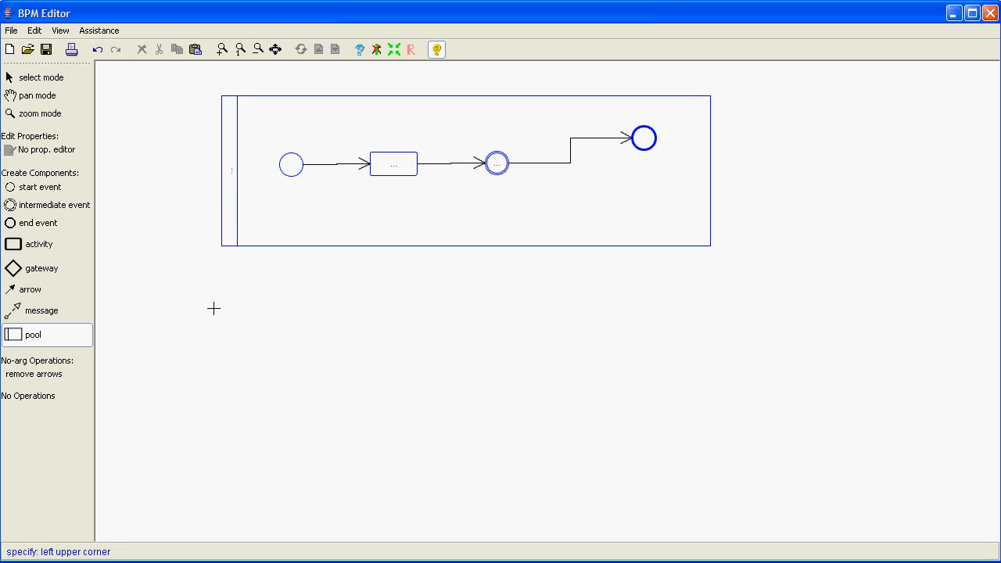
left_click(220, 252)
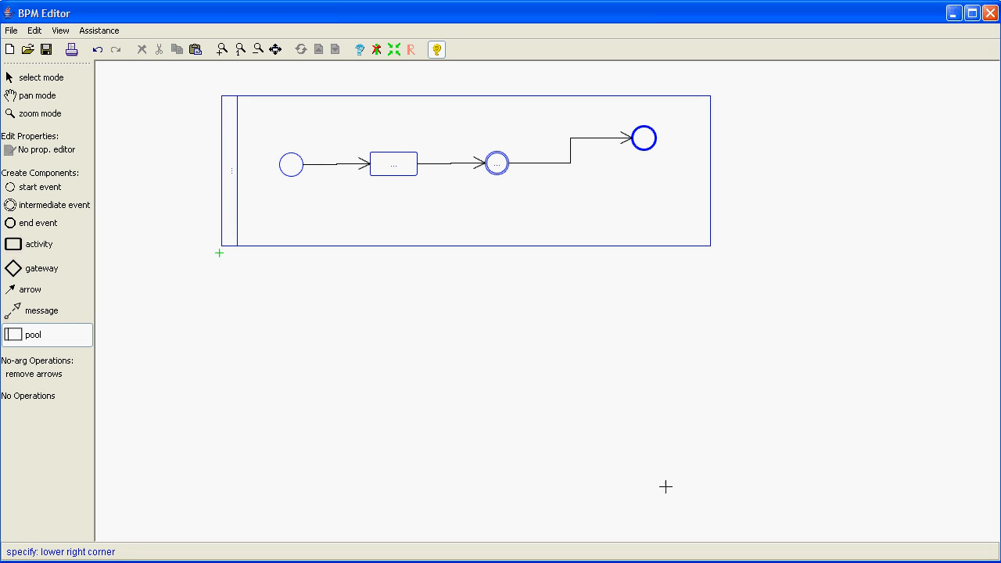
left_click(703, 506)
Step: Place a start event, two widely spaced gateways and an end event in a row across the middle of the lower pool
left_click(39, 187)
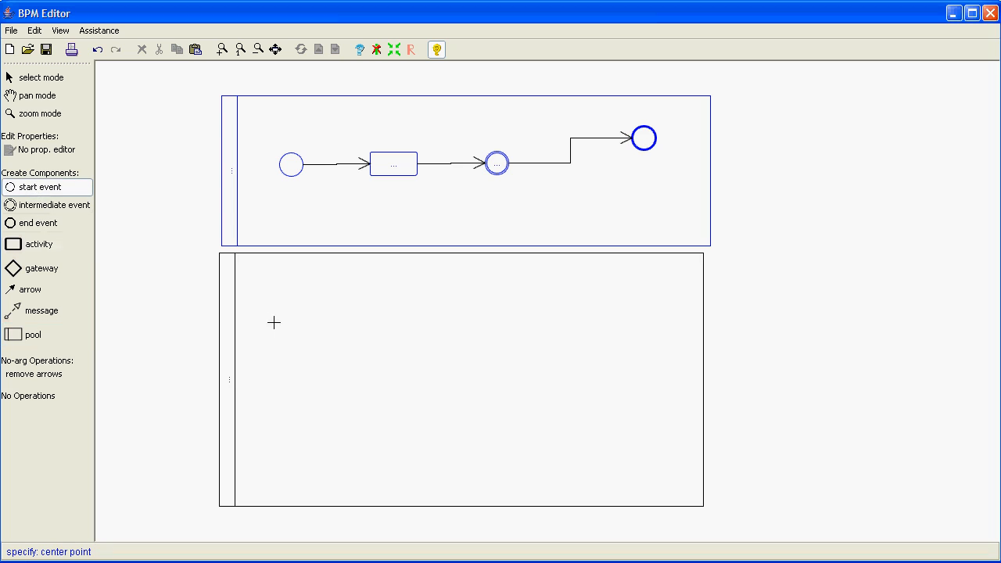
left_click(273, 367)
left_click(39, 269)
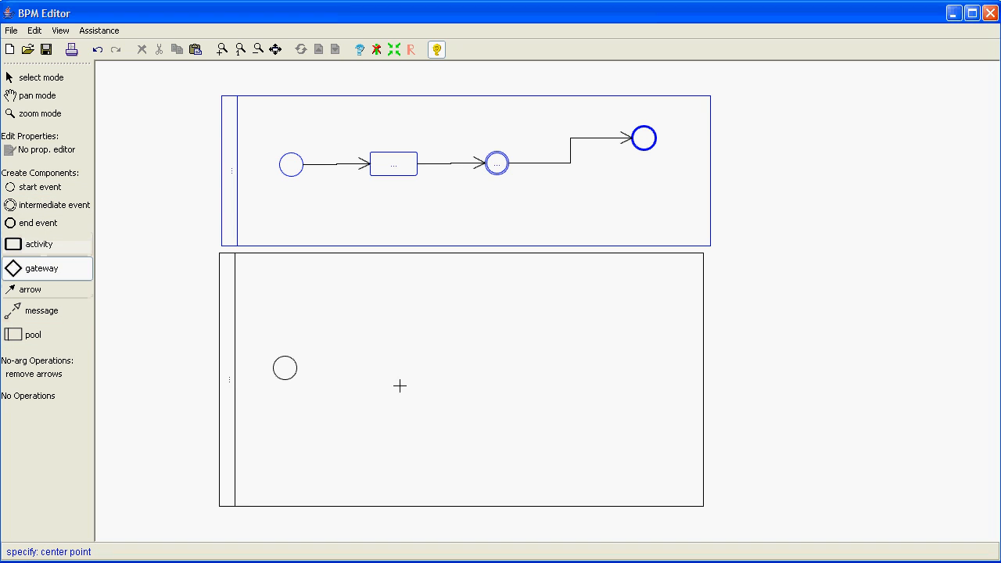
left_click(349, 365)
left_click(574, 363)
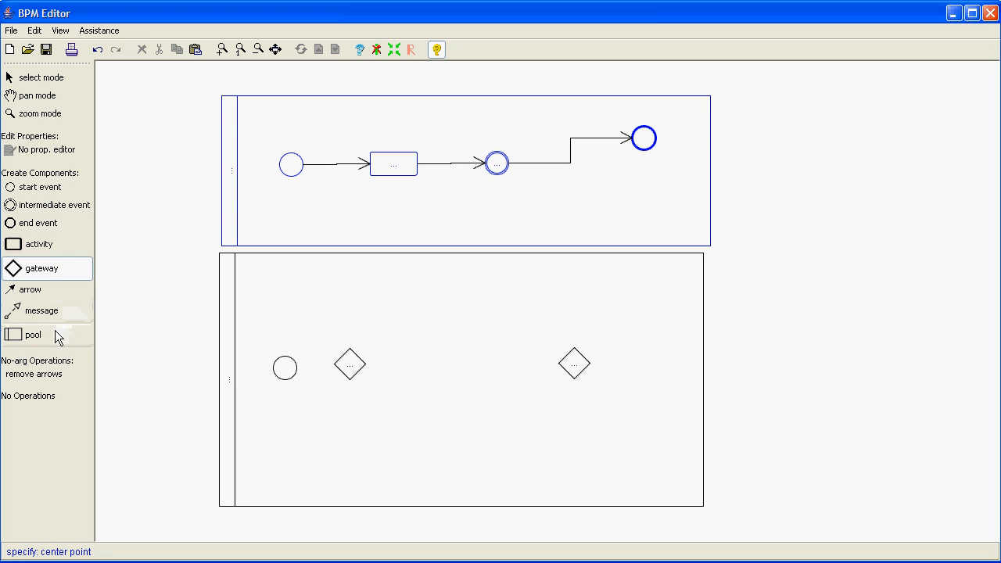
left_click(23, 223)
left_click(656, 356)
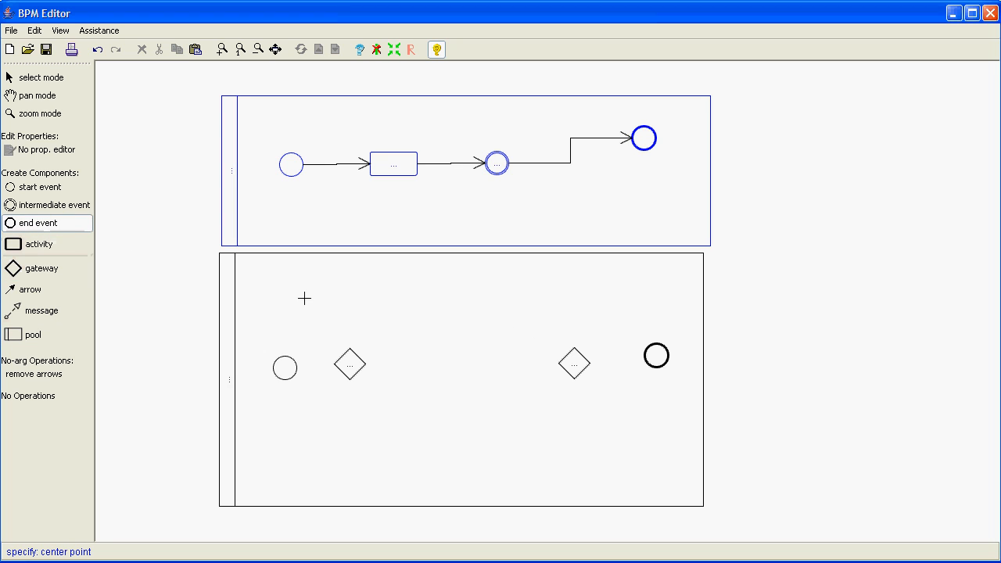
Step: Add two activities between the gateways in the lower pool, one above and one below their row
left_click(53, 251)
left_click(391, 292)
left_click(446, 458)
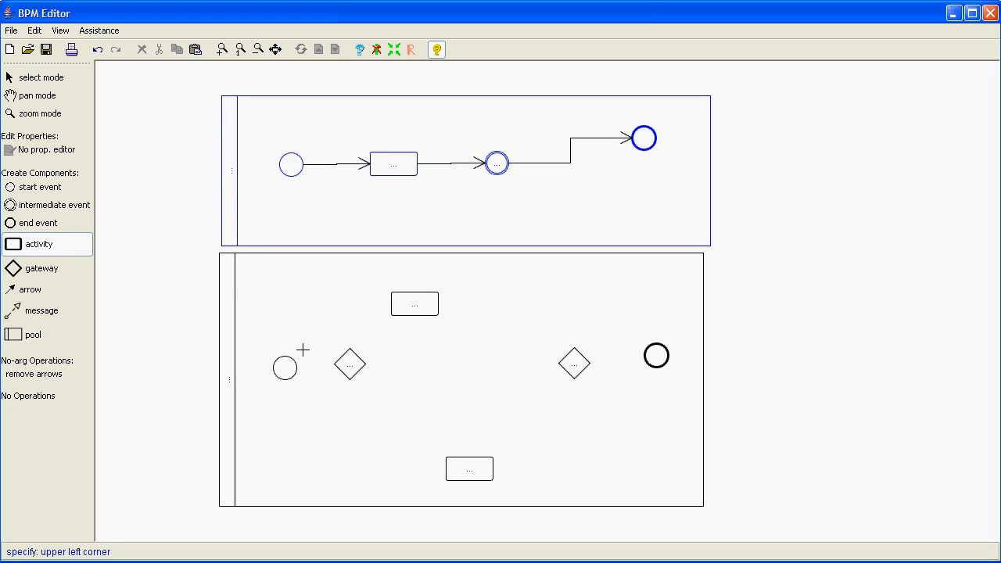
Step: Connect the lower pool's start event to the first gateway and branch arrows from that gateway to both activities
left_click(55, 291)
left_click(284, 367)
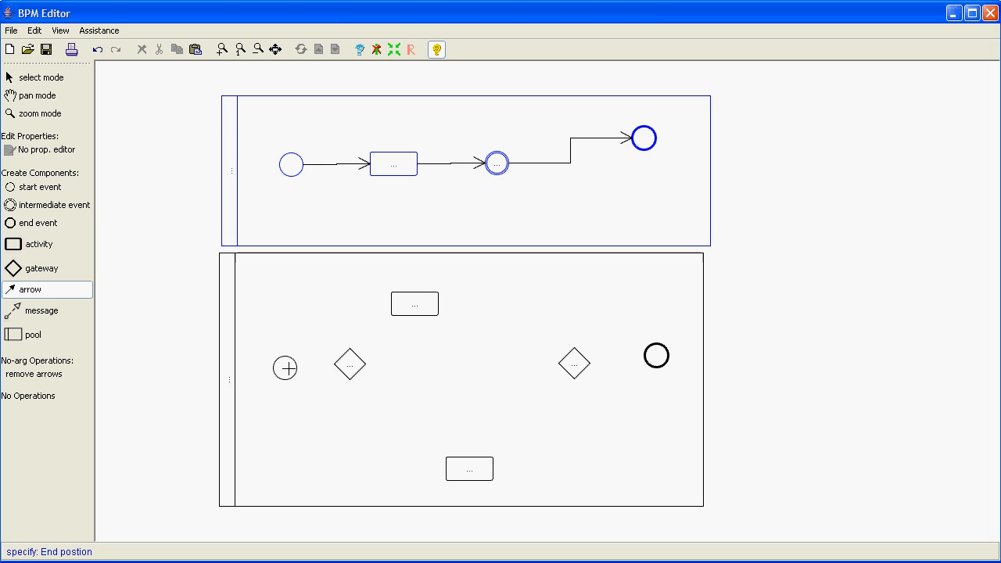
left_click(338, 366)
left_click(350, 352)
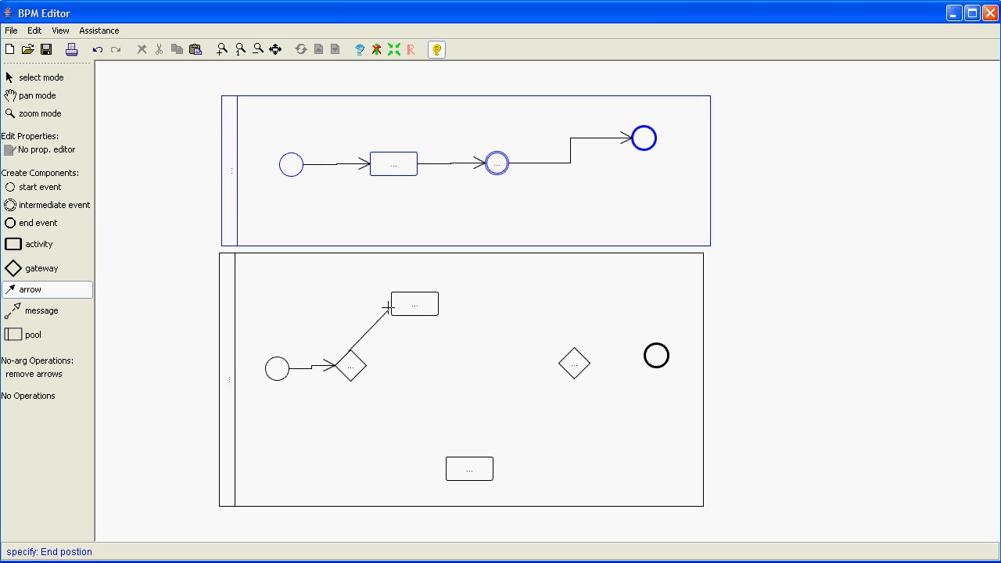
left_click(351, 381)
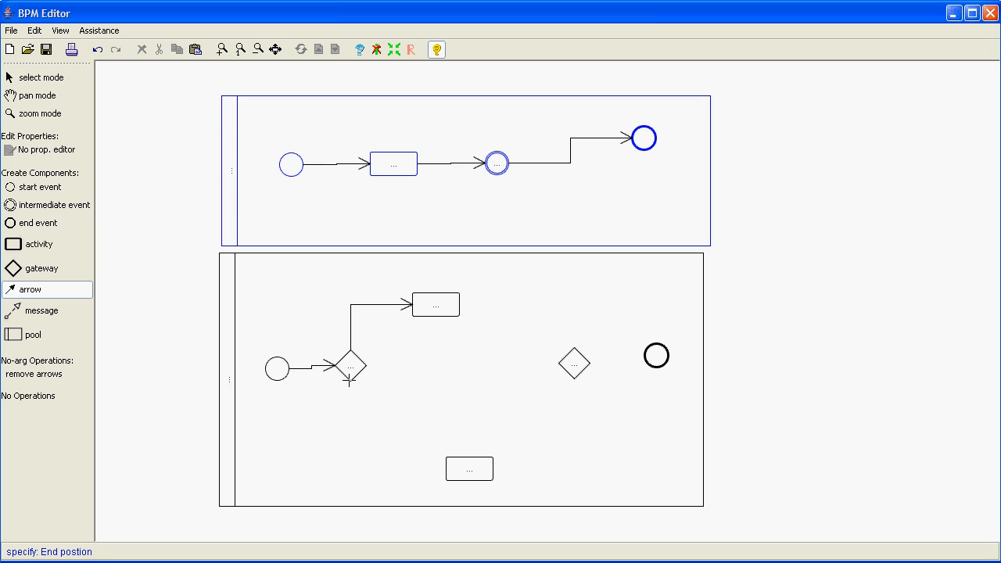
left_click(468, 464)
Step: Join both activities in the lower pool to the second gateway with arrows and connect that gateway to the end event
left_click(438, 304)
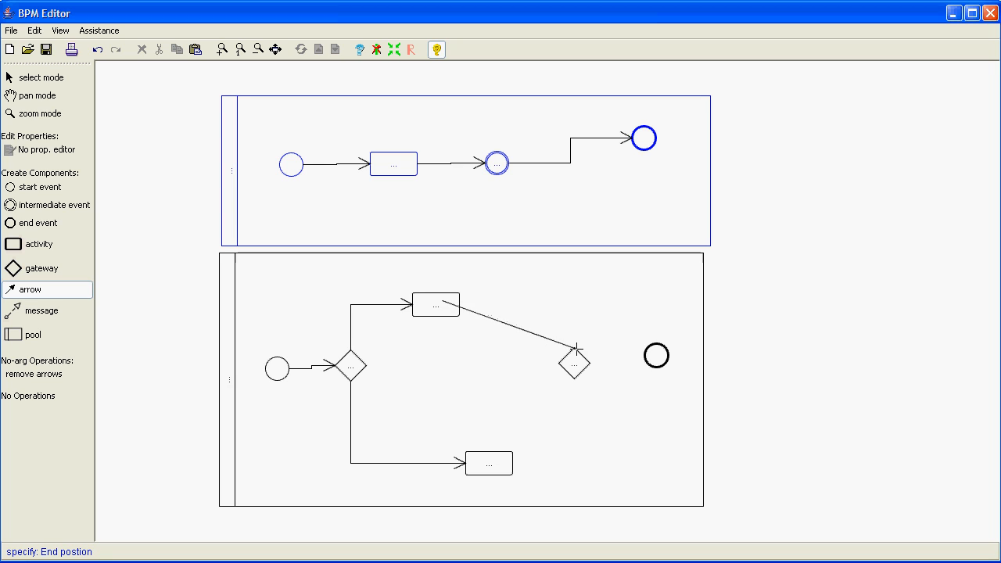
left_click(577, 349)
left_click(504, 465)
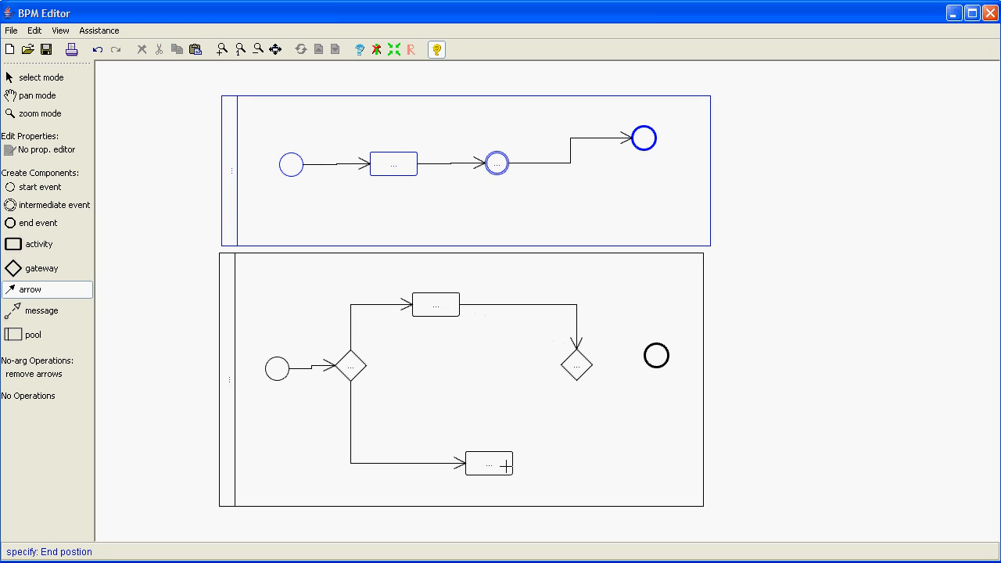
left_click(576, 380)
left_click(588, 365)
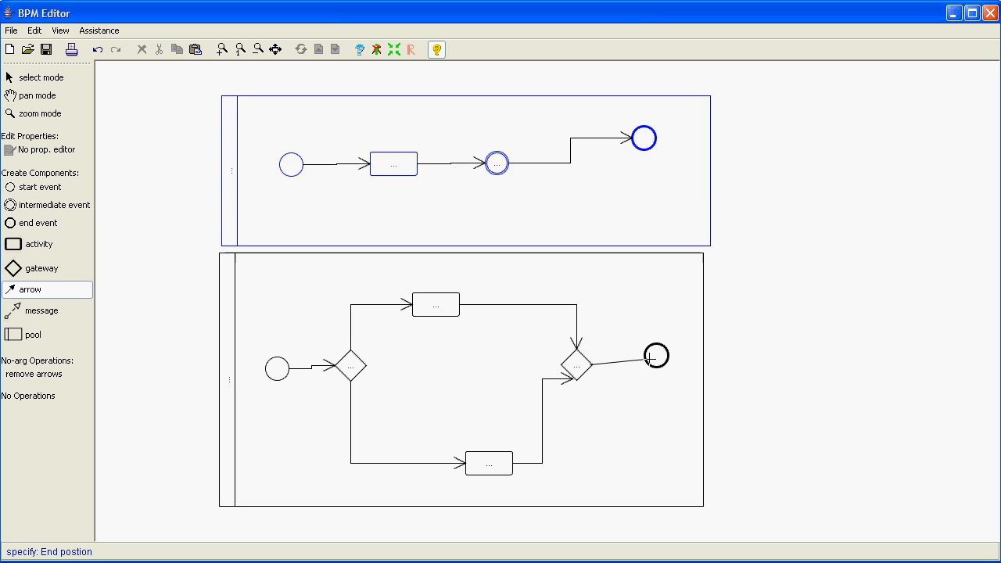
left_click(645, 358)
Step: Reshape the arrow from the lower activity so it enters the second gateway vertically from below
left_click(43, 77)
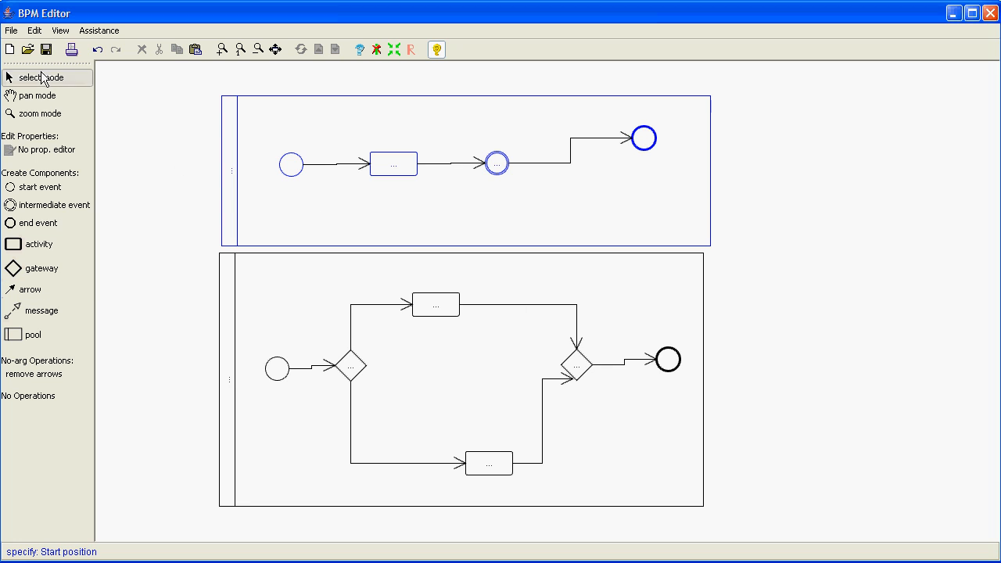
left_click(545, 405)
left_click(609, 430)
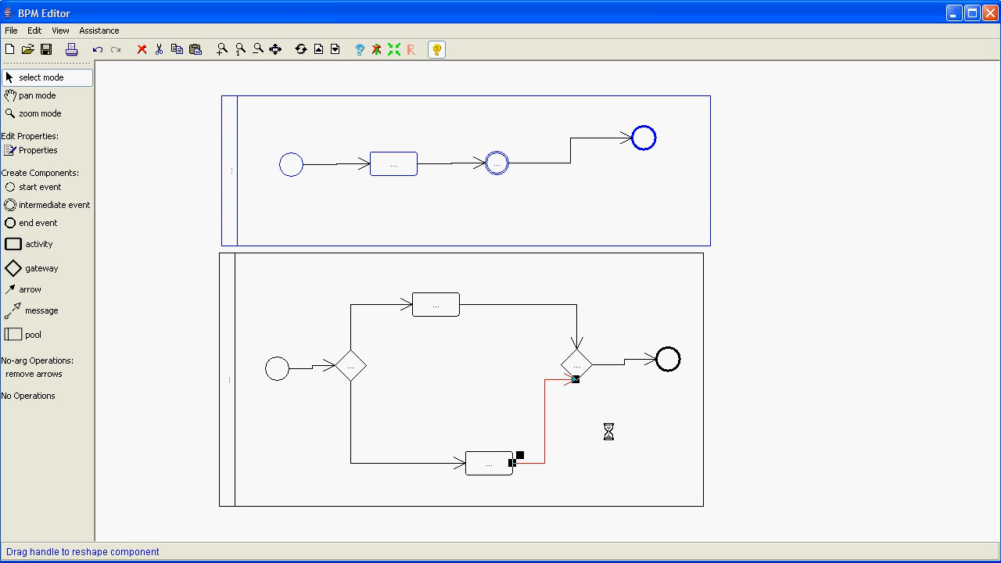
left_click(780, 420)
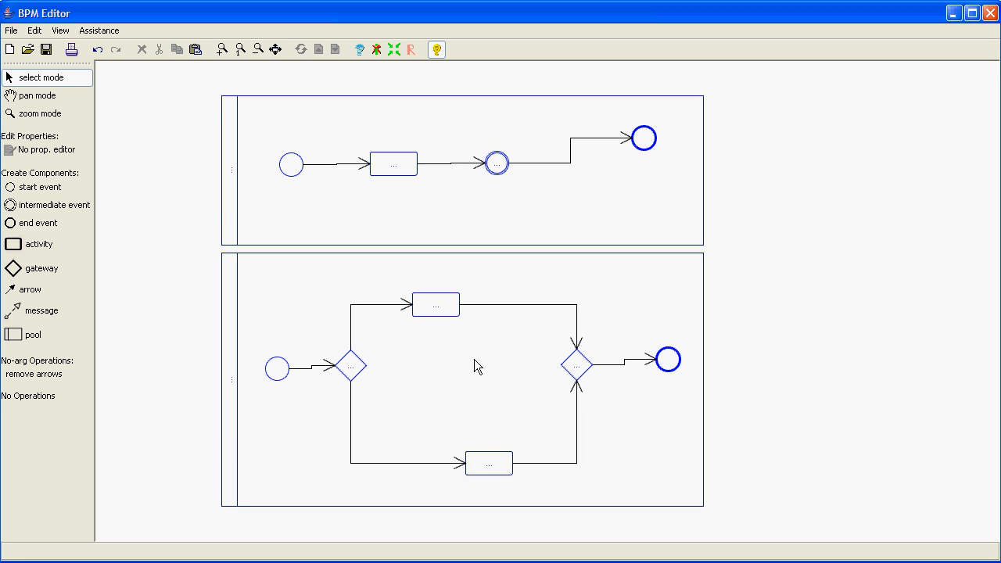
Step: Draw a message flow from the upper pool's activity to the lower pool's start event
left_click(77, 315)
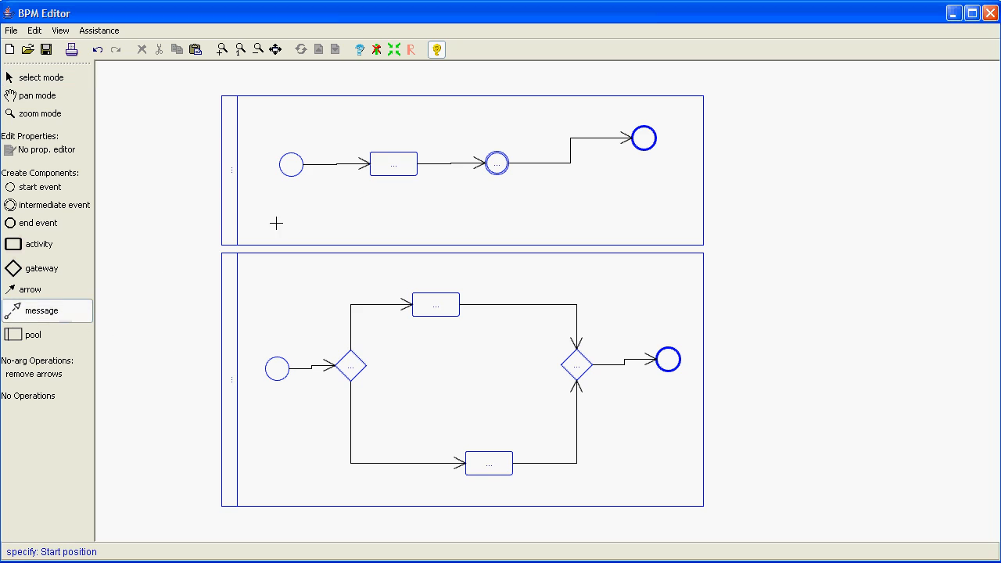
left_click(382, 166)
left_click(279, 363)
Step: Name the upper pool "Customer"
left_click(13, 78)
left_click(226, 159)
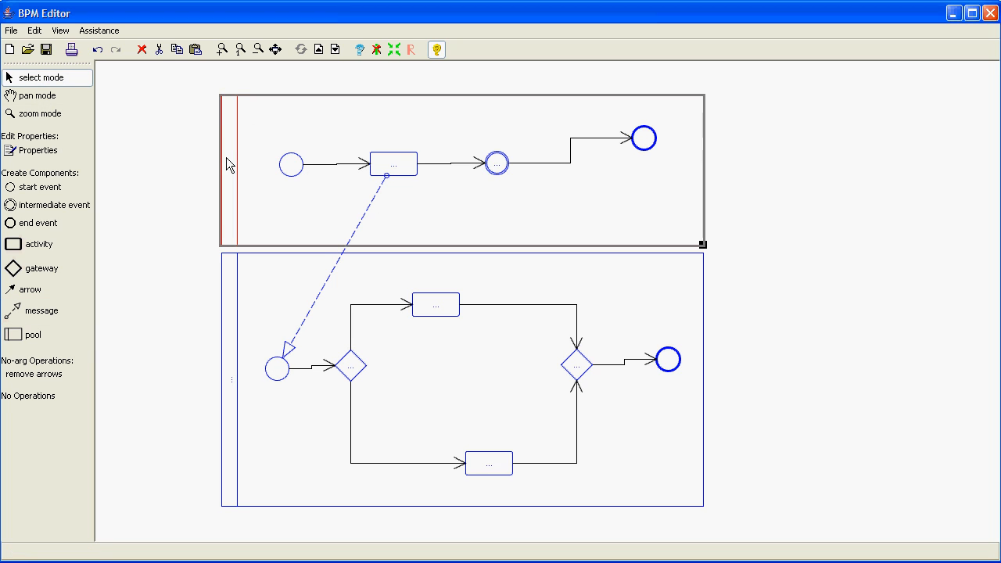
left_click(37, 150)
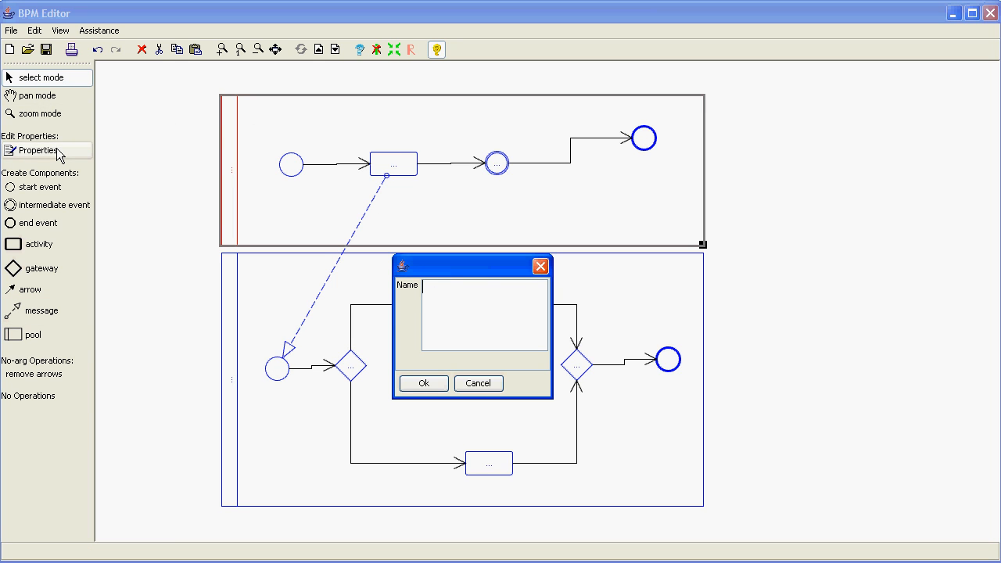
type("Customer")
key("Return")
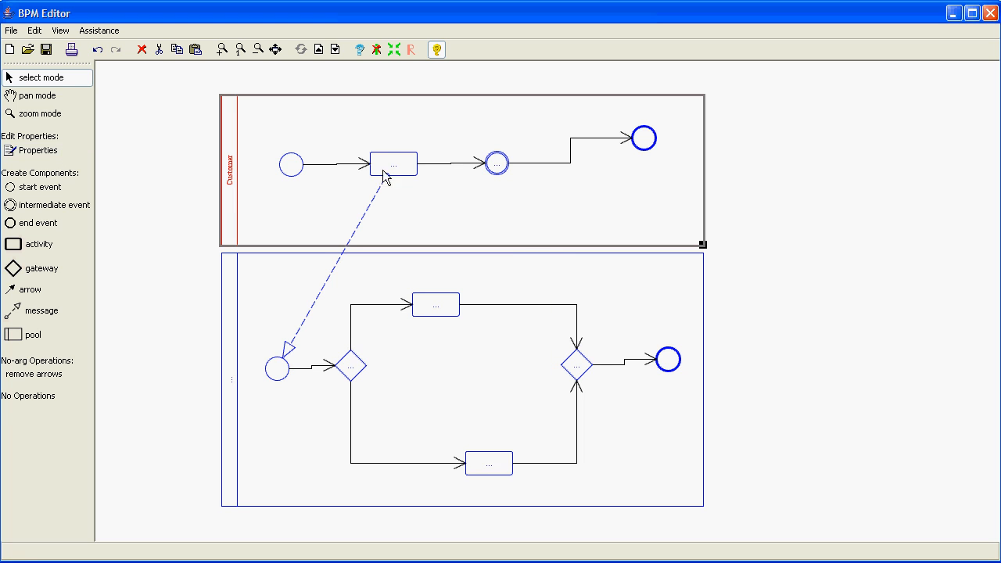
Step: Label the activity in the Customer pool "order product"
left_click(382, 171)
left_click(66, 150)
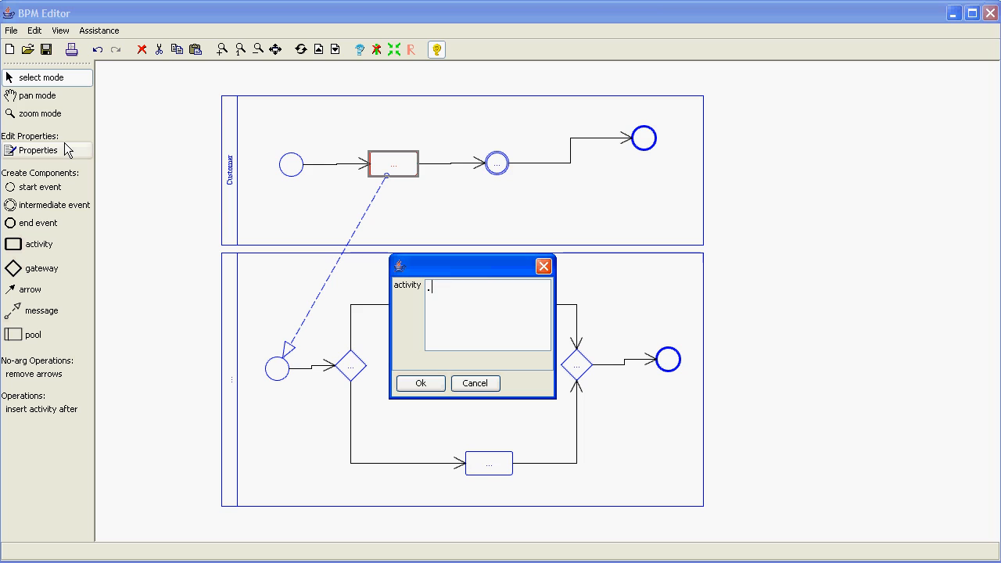
type("order product")
key("Return")
Step: Name the lower pool "Company" and clear the selection
left_click(235, 288)
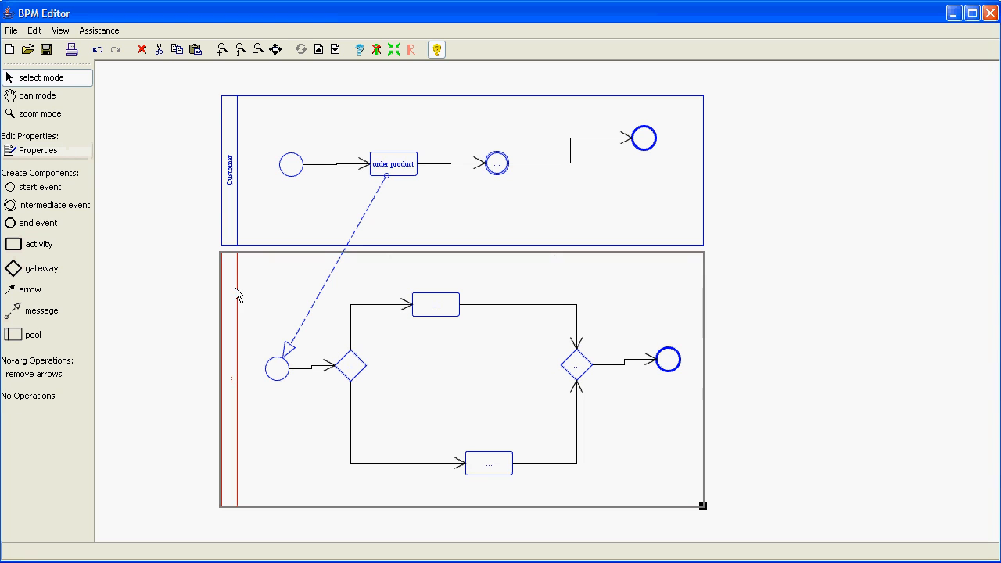
left_click(42, 153)
type("C")
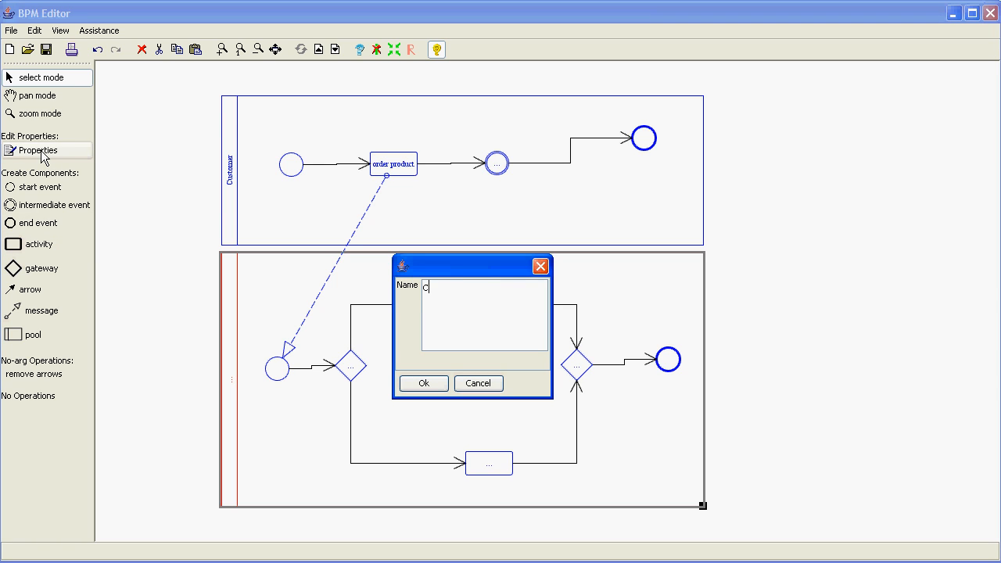
type("ompany")
key("Return")
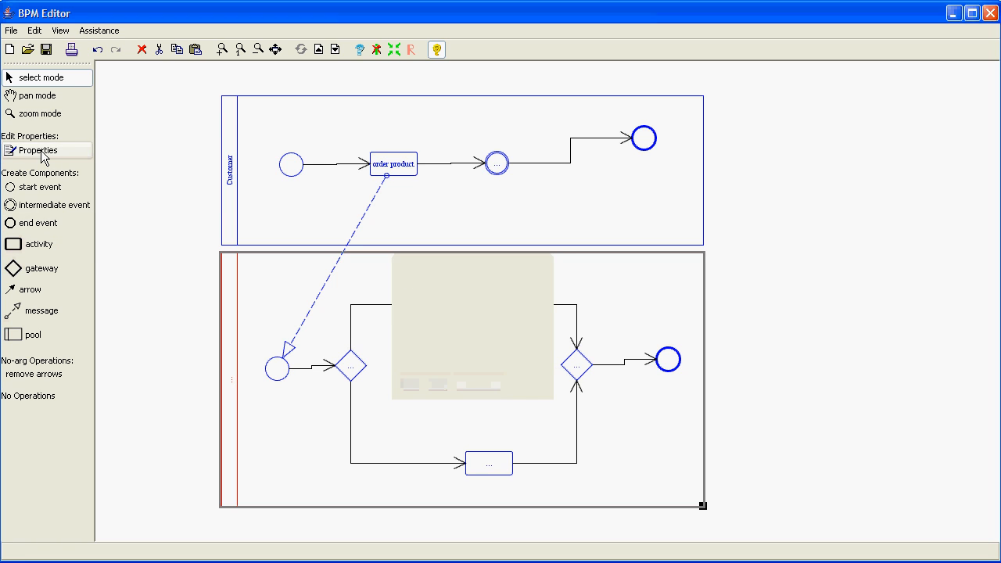
left_click(833, 212)
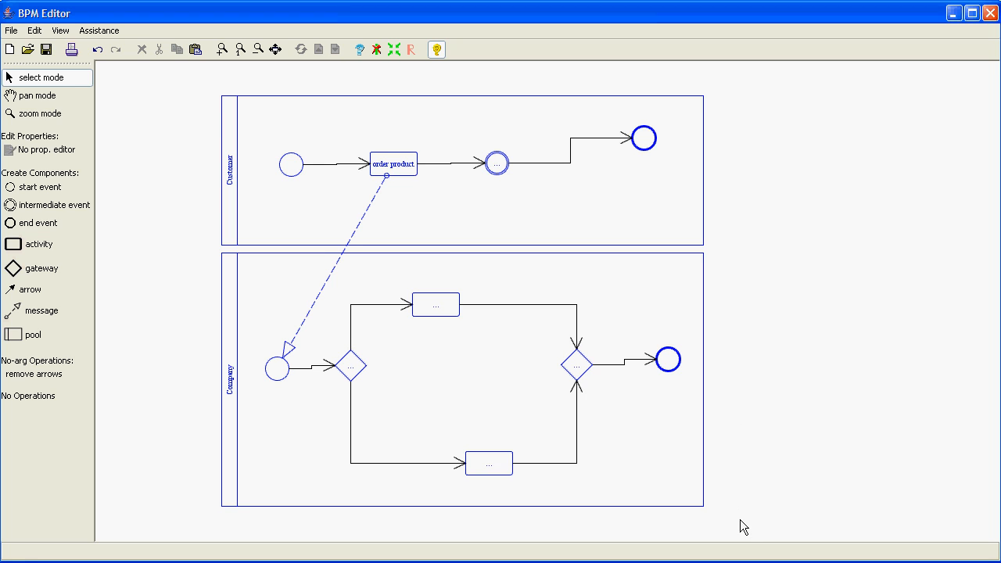
Step: Select the entire diagram with both pools and delete it to empty the canvas
left_click_drag(740, 527, 192, 80)
key("Delete")
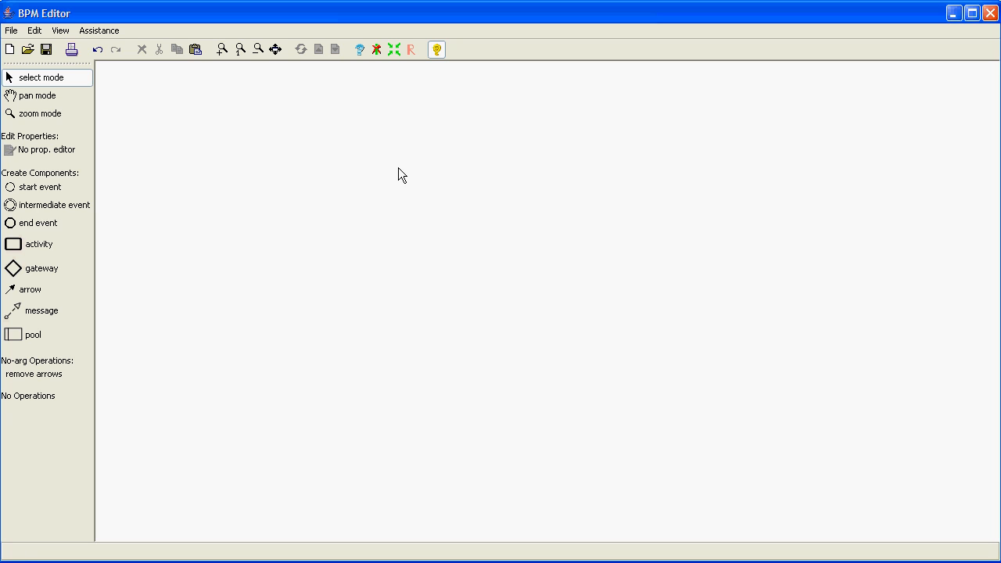
Step: Open Content Assist for the empty canvas, raise the number of added components to 4 and preview the {activity,endEv,pool,startEv} solution
left_click(359, 50)
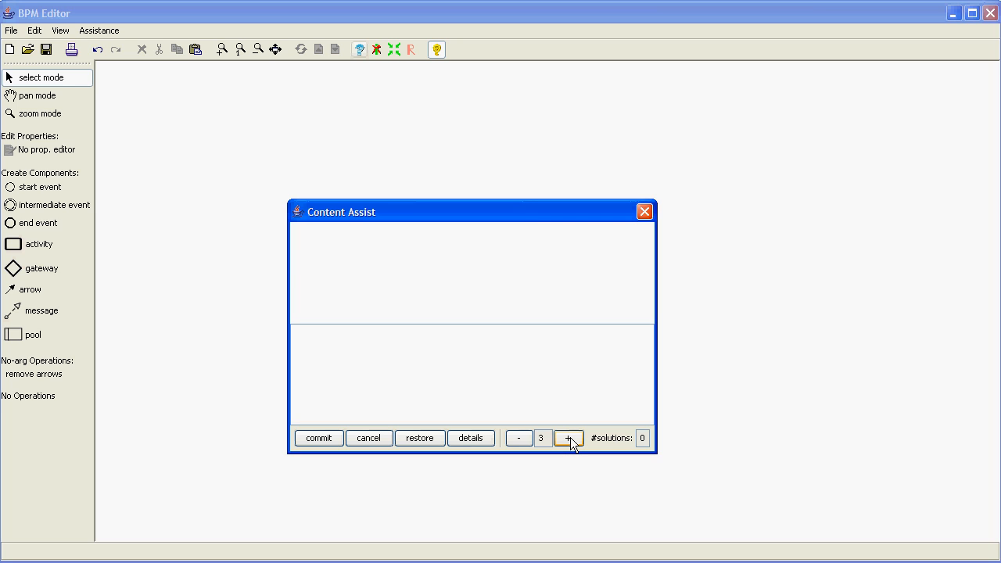
left_click(568, 438)
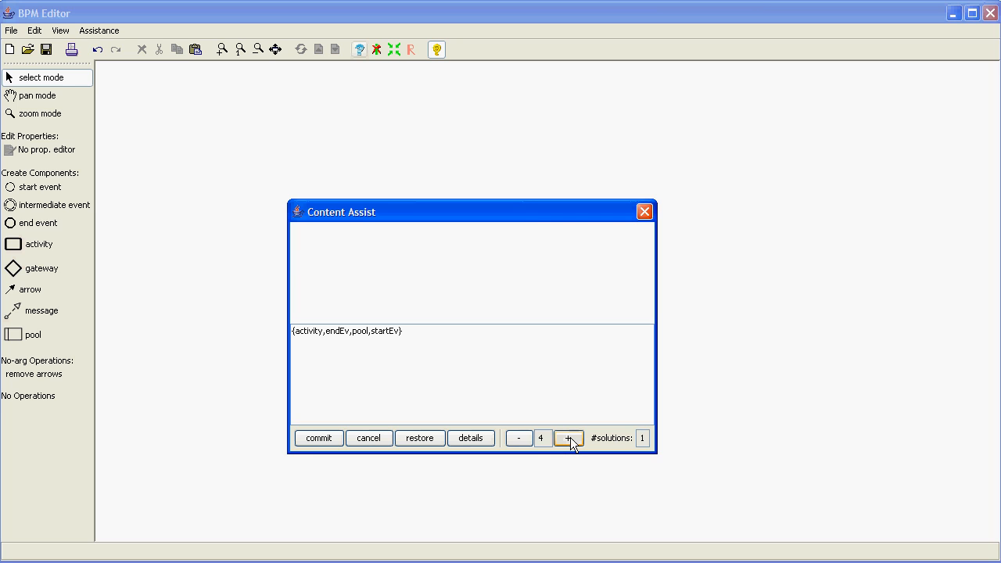
left_click(354, 332)
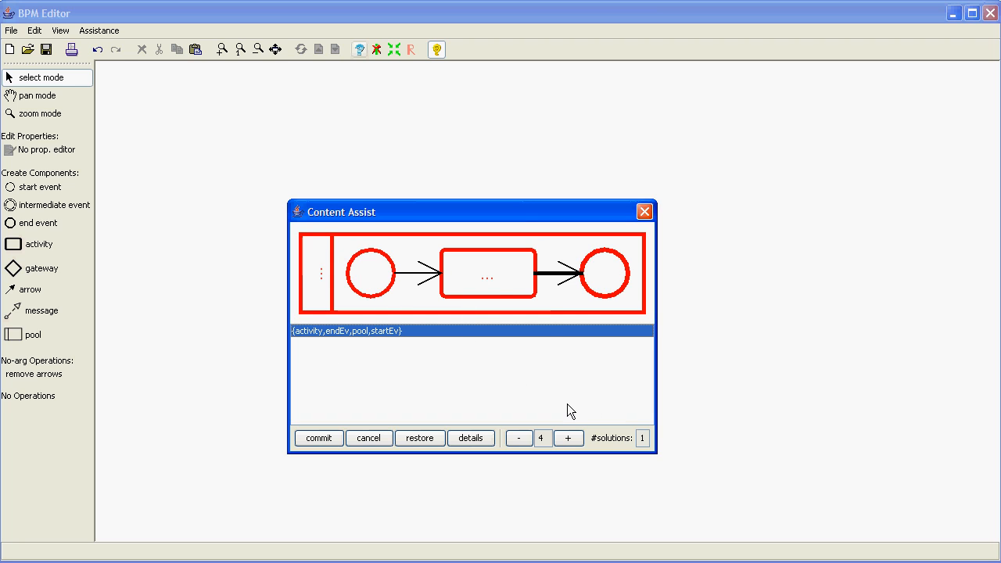
Step: Preview the five-component solution, then raise the component count to 7 and preview the solution with two gateways
left_click(568, 439)
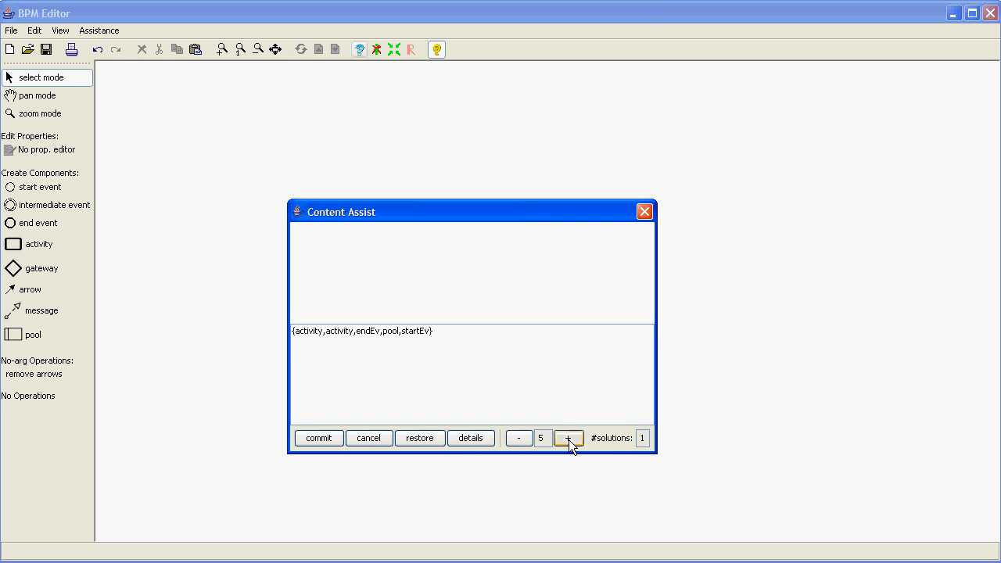
left_click(352, 330)
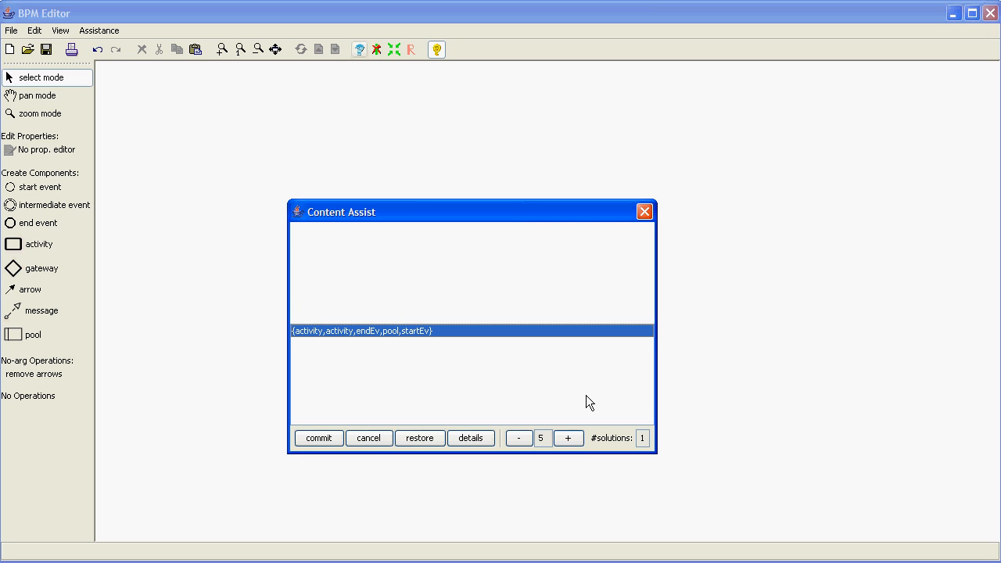
left_click(570, 437)
left_click(570, 436)
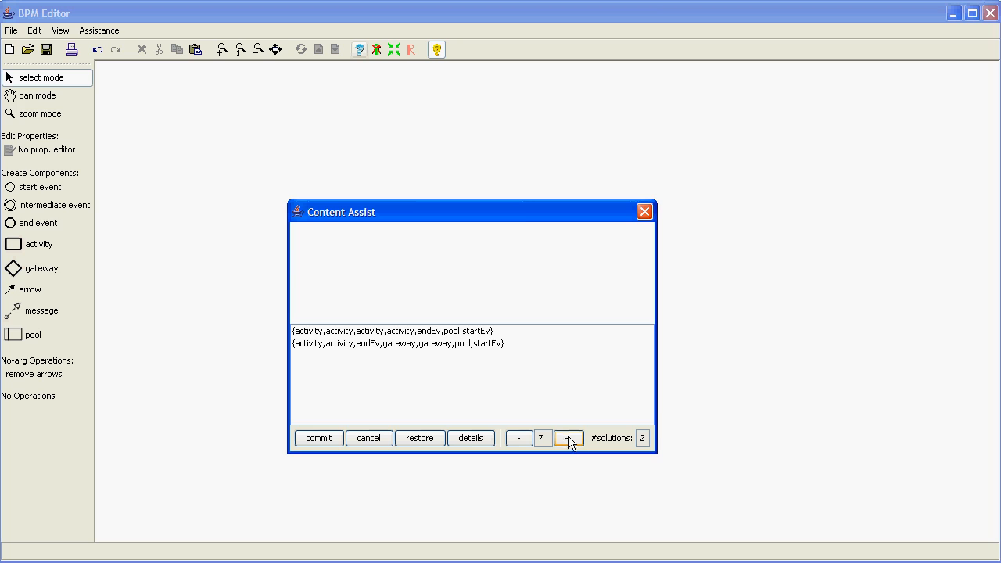
left_click(464, 344)
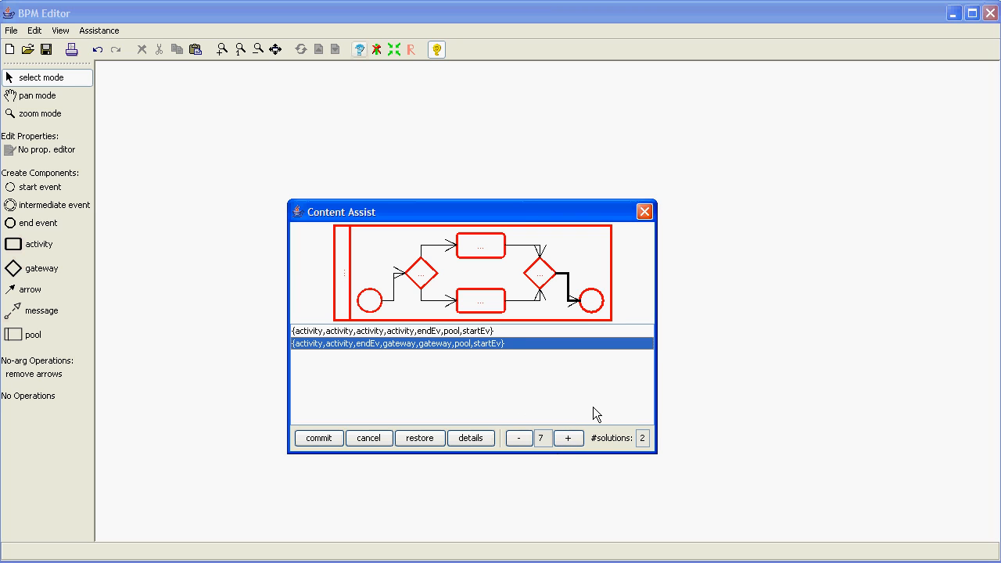
Step: Raise the component count to 8 and preview the two-pool solution and the third solution that contains gateways
left_click(568, 438)
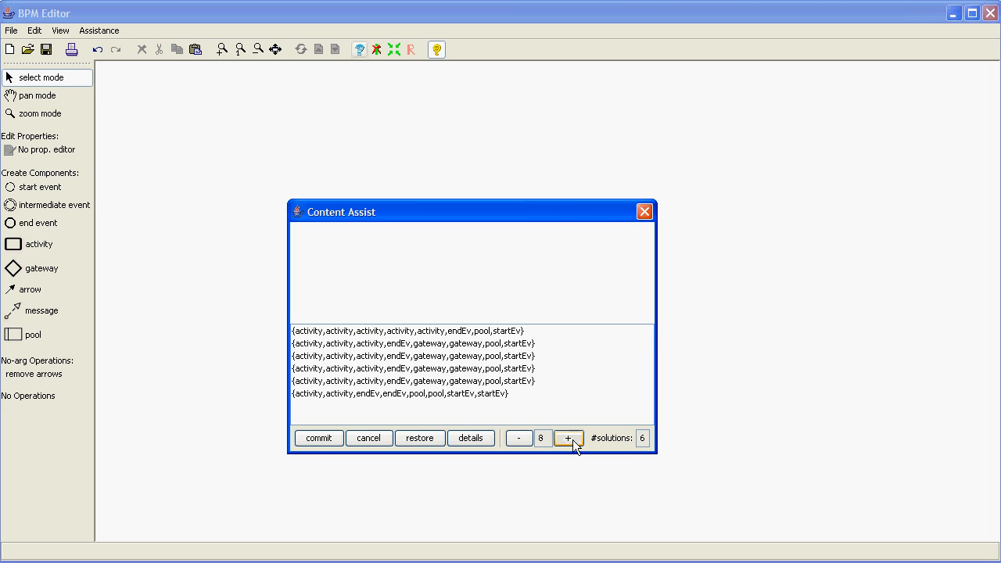
left_click(473, 399)
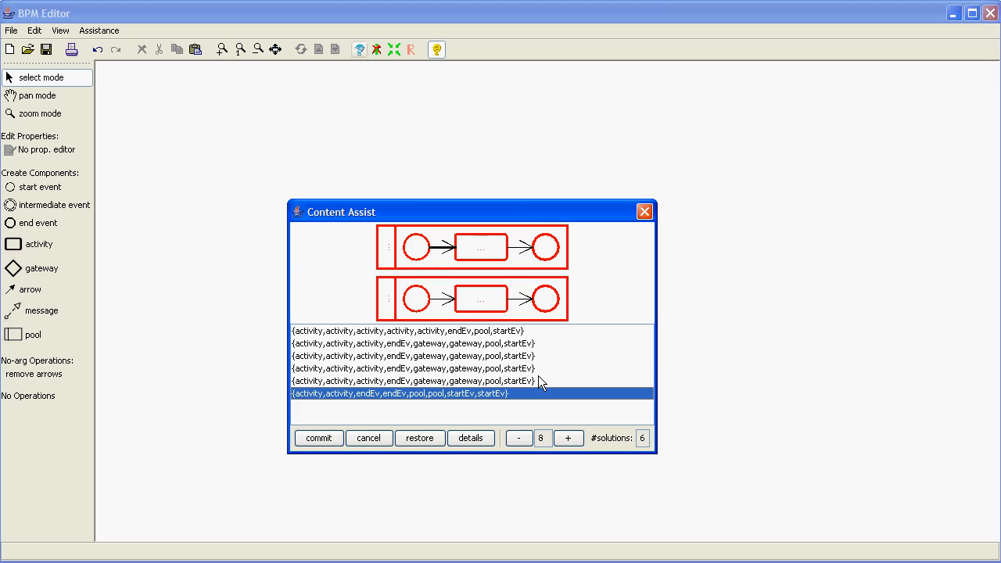
left_click(490, 369)
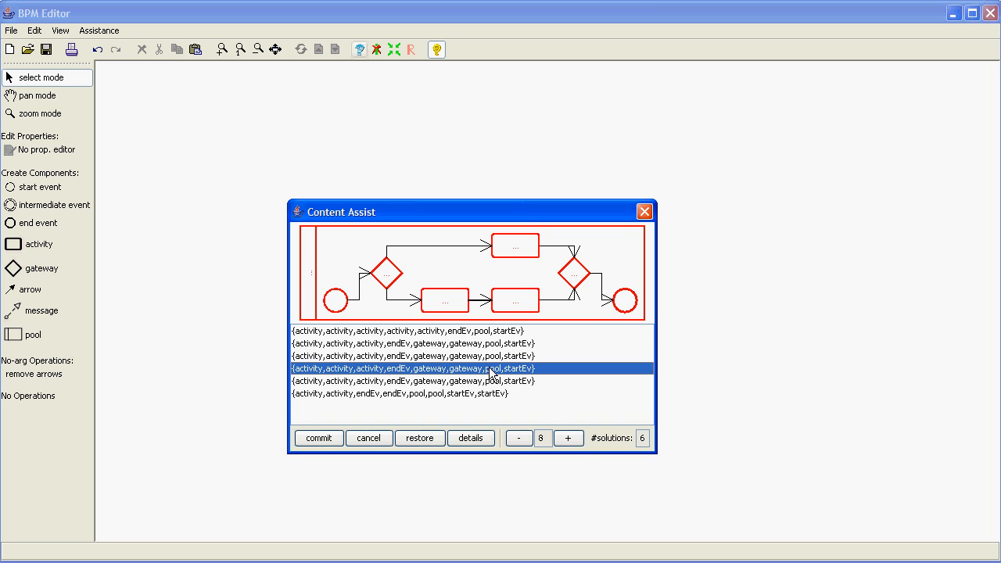
Step: Raise the component count to 10, widen the dialog, and commit the solution with four activities on the upper branch and one below
left_click(580, 445)
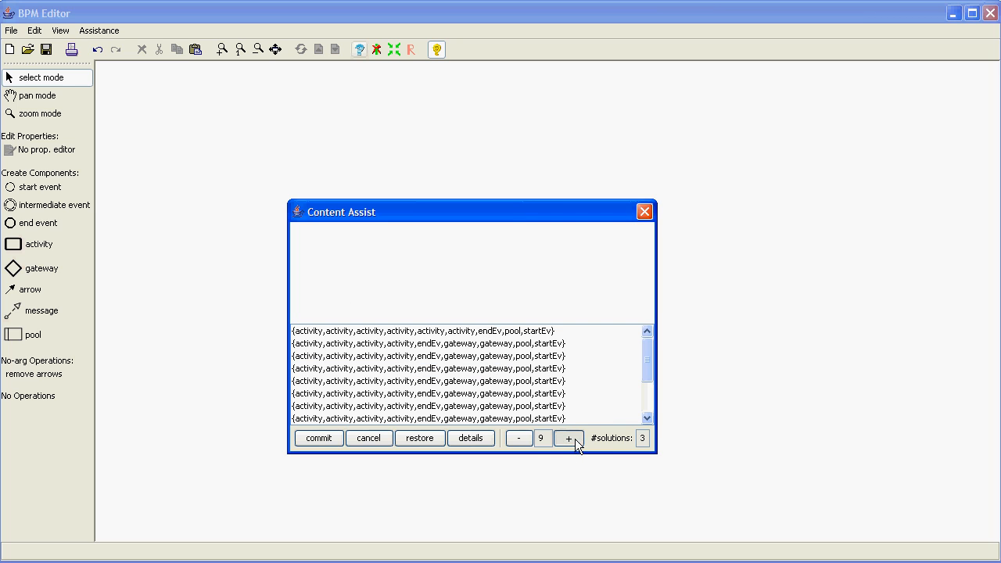
left_click(575, 439)
mouse_move(643, 358)
left_mouse_down()
mouse_move(643, 411)
mouse_move(643, 351)
left_mouse_up()
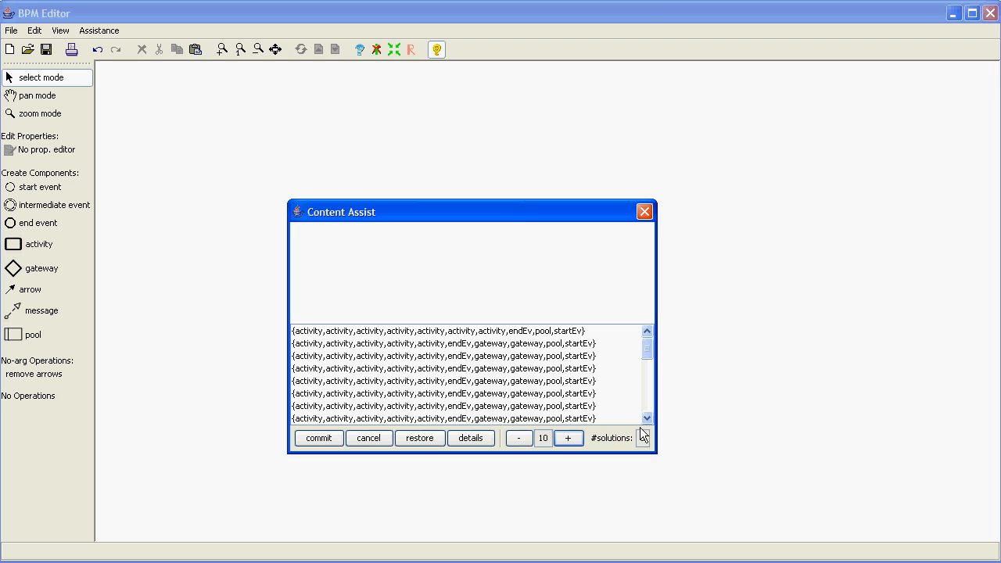
left_click_drag(654, 399, 685, 399)
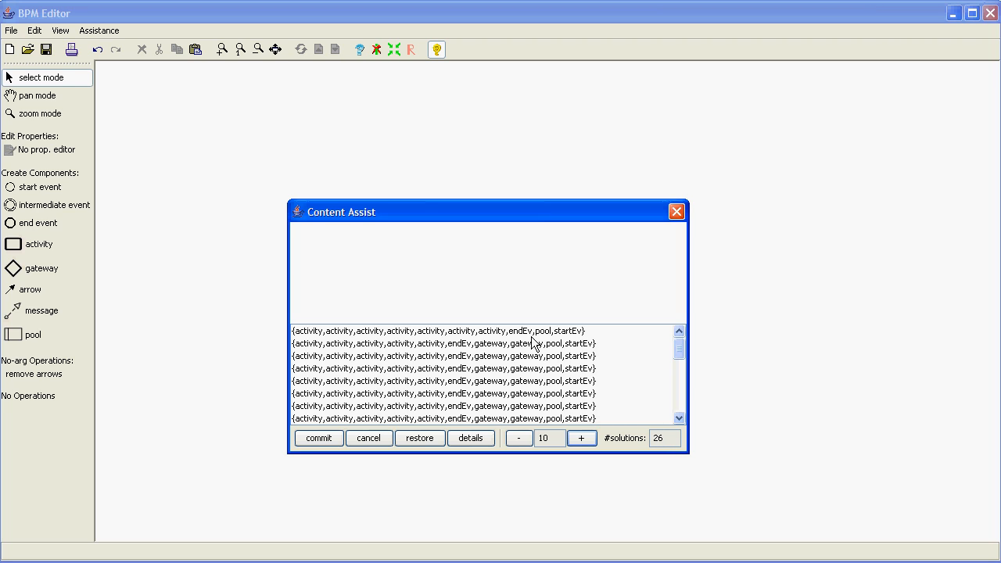
left_click(450, 384)
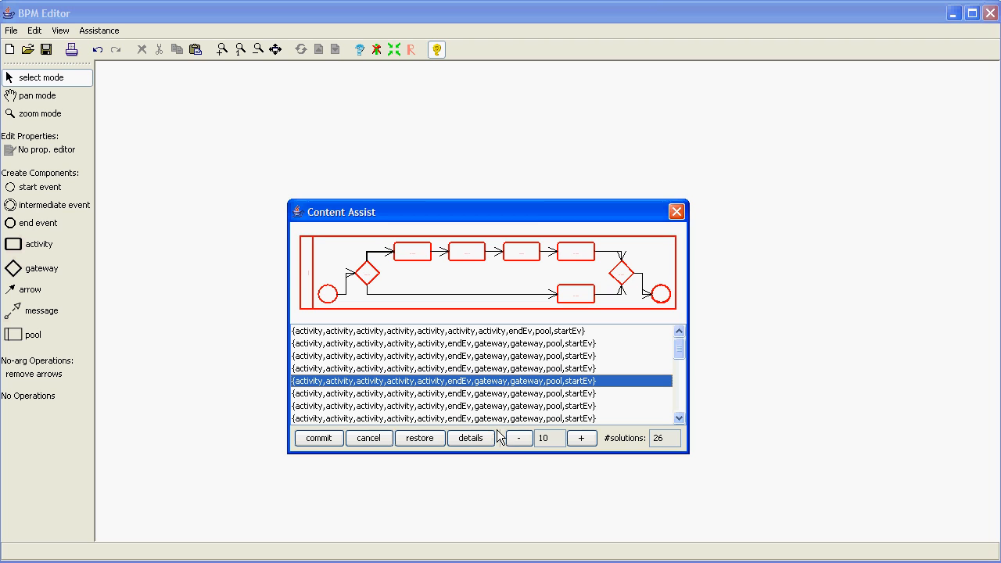
left_click(328, 441)
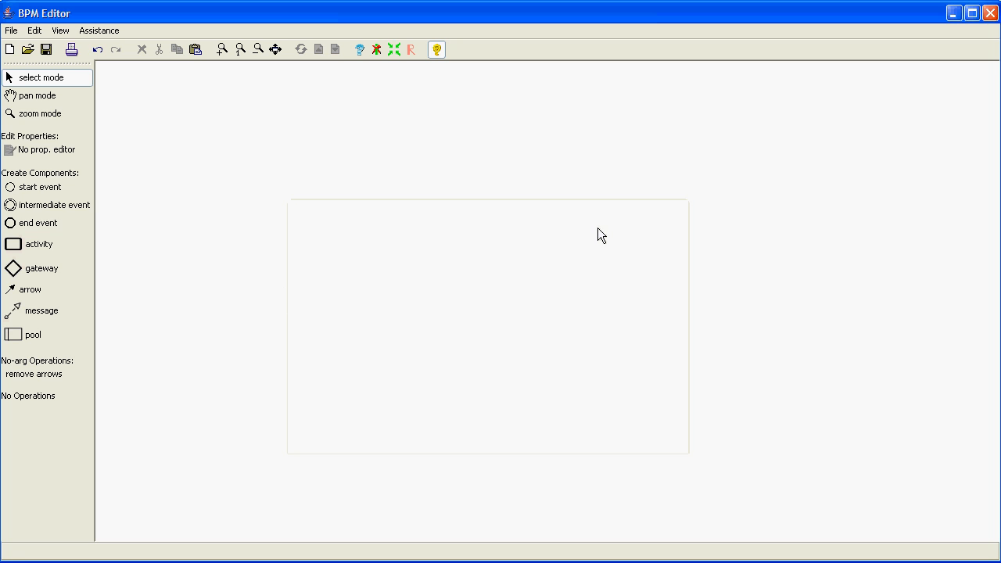
left_click(274, 47)
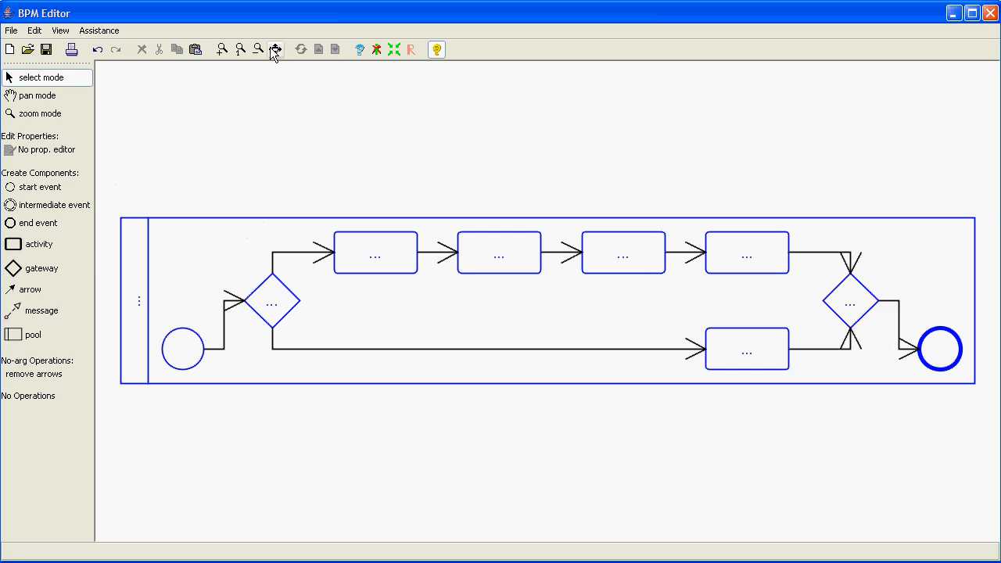
left_click(261, 48)
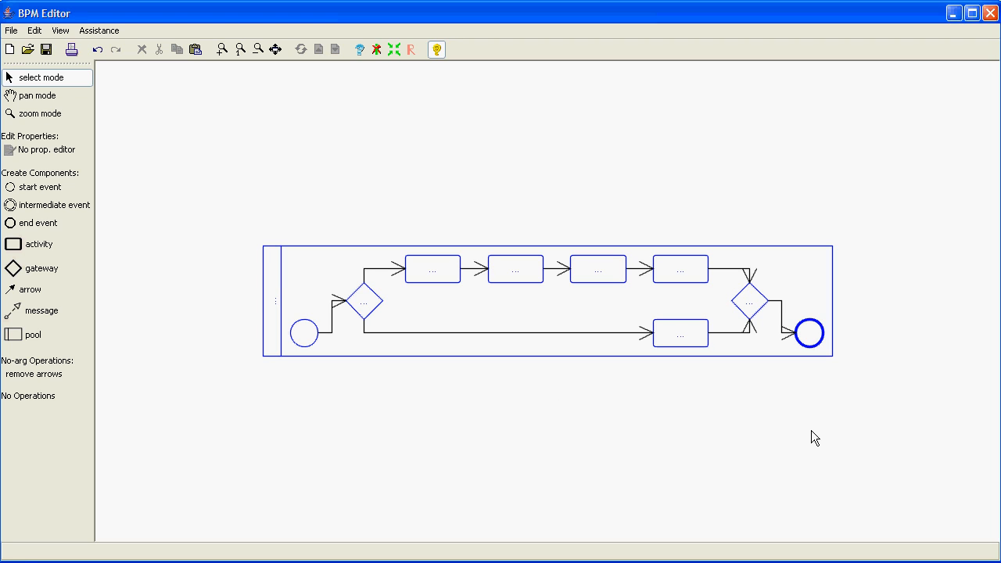
Step: Delete the joining gateway before the end event and the three arrows that were attached to it
left_click(753, 313)
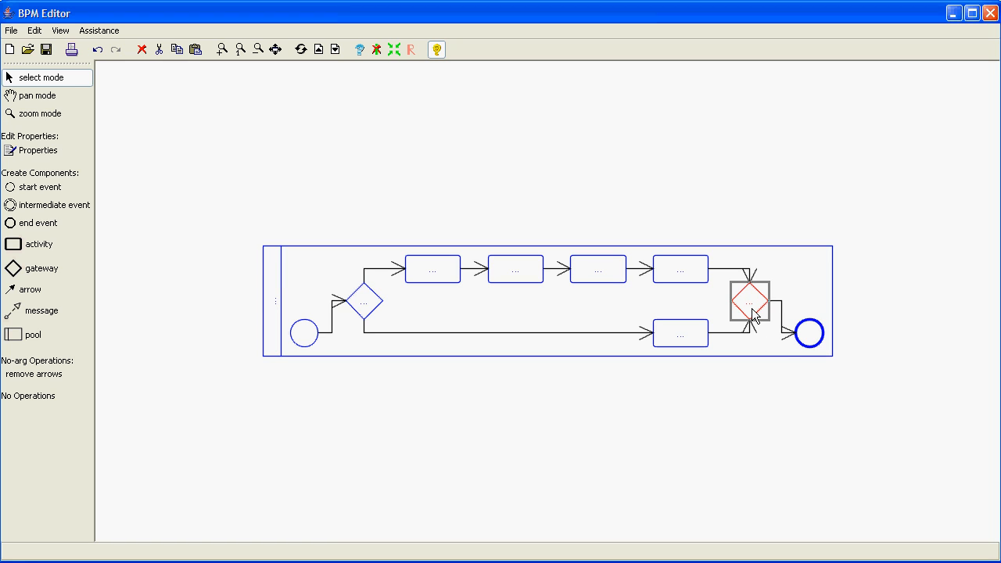
key("Delete")
left_click(728, 274)
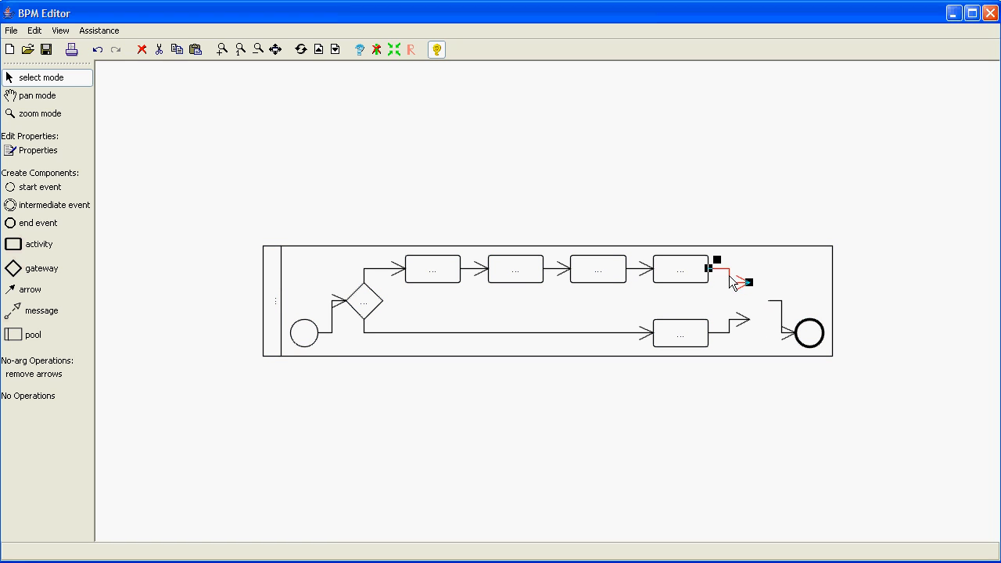
key("Delete")
left_click(744, 319)
key("Delete")
left_click(782, 306)
key("Delete")
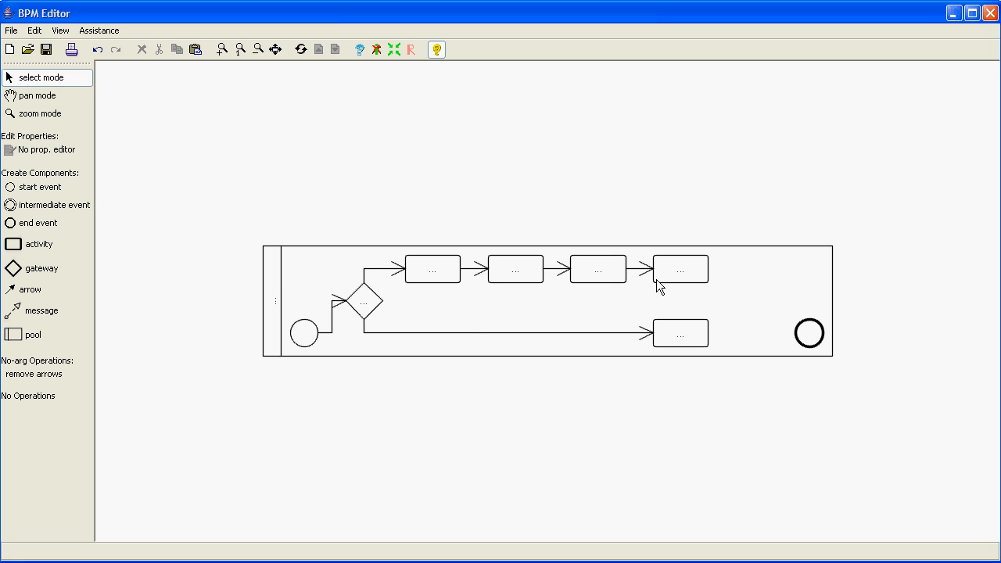
Step: Complete the broken diagram with Content Assist by allowing 1 added component and committing the {gateway} solution
left_click(354, 50)
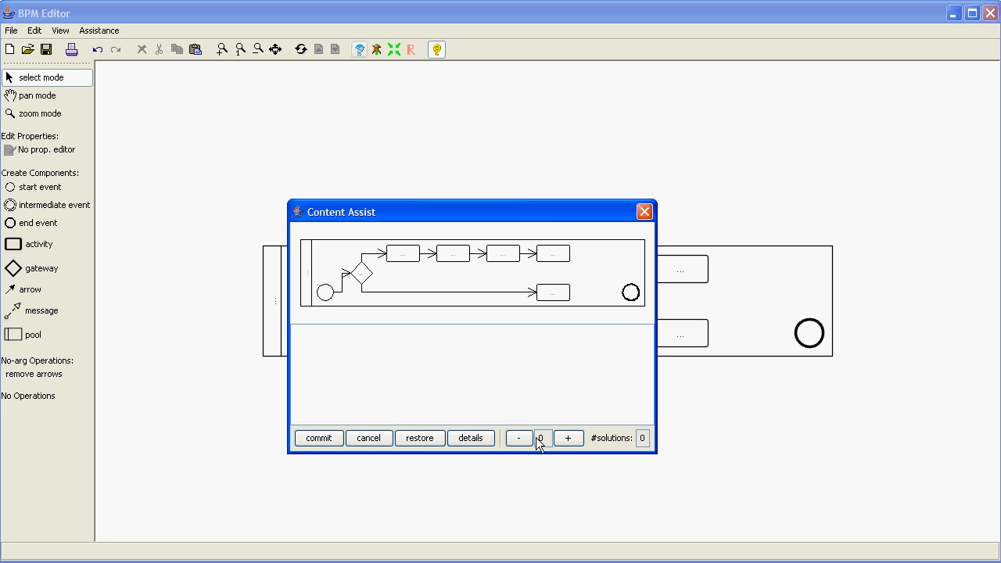
left_click(570, 437)
left_click(306, 334)
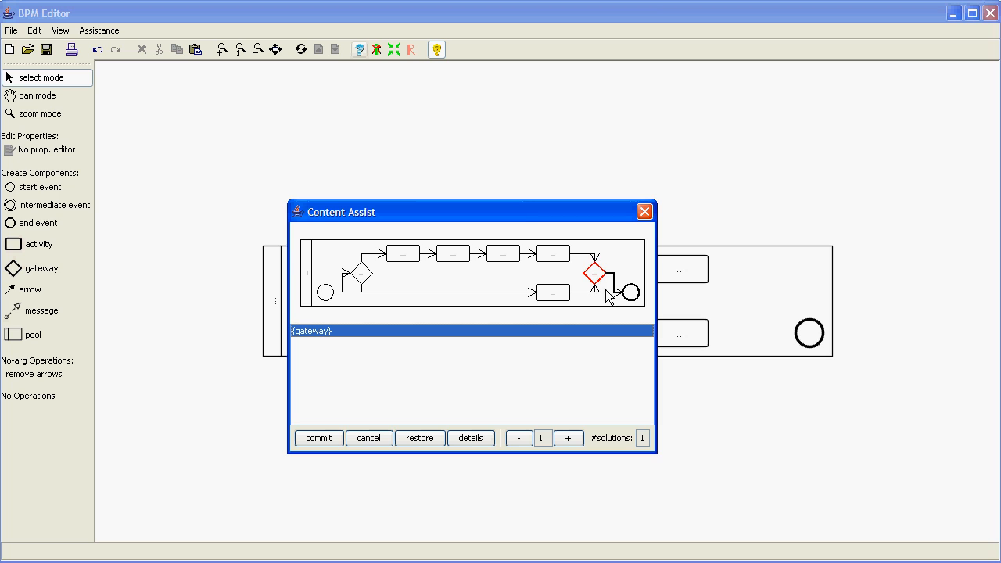
left_click(319, 438)
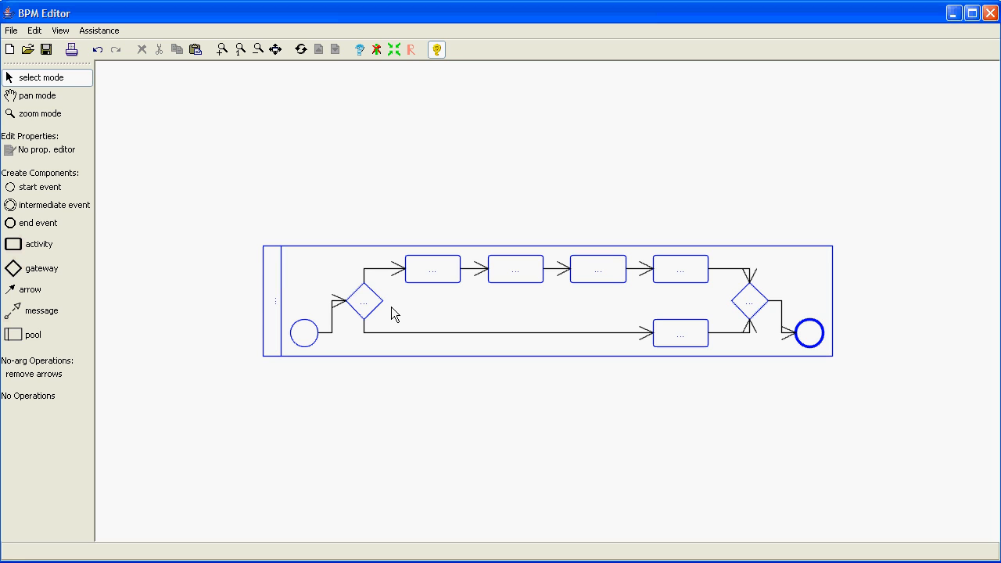
Step: Delete the upper branch's second activity with its arrows and preview the Content Assist completion "with gluing" that adds no components
left_click_drag(440, 220, 591, 298)
key("Delete")
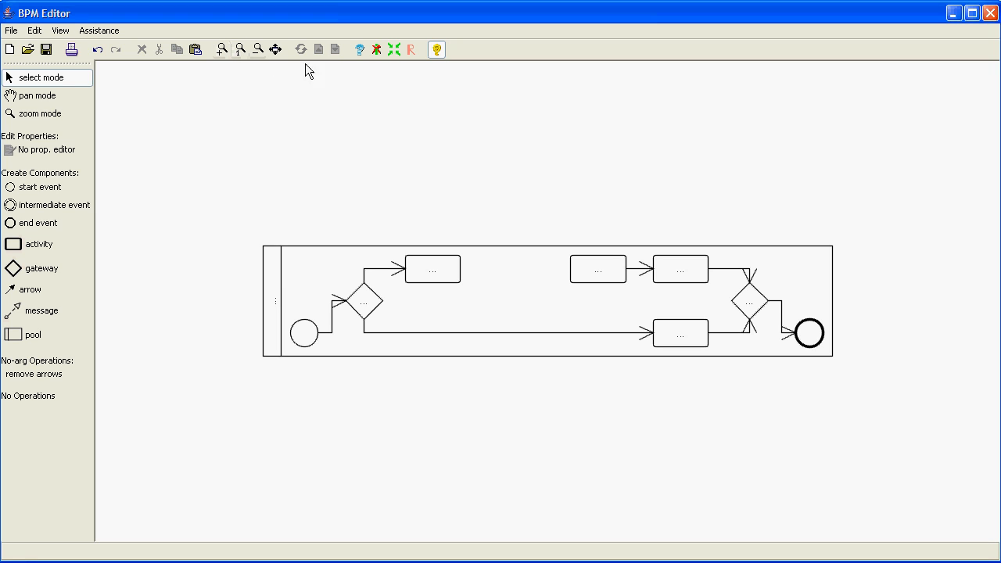
left_click(358, 49)
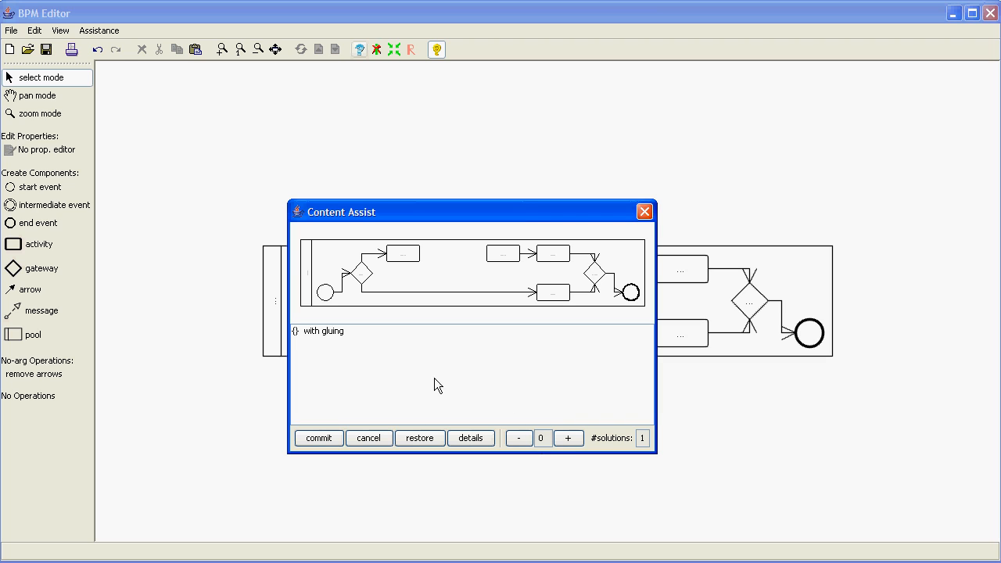
left_click(341, 332)
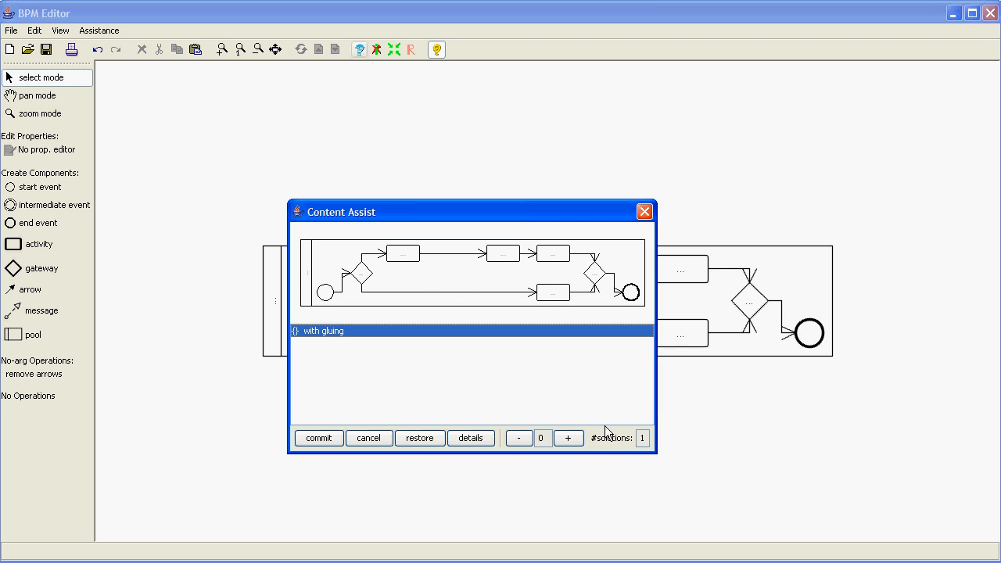
Step: Raise the number of added components to 1 and commit the {activity} solution to fill the gap in the upper branch
left_click(565, 439)
left_click(304, 330)
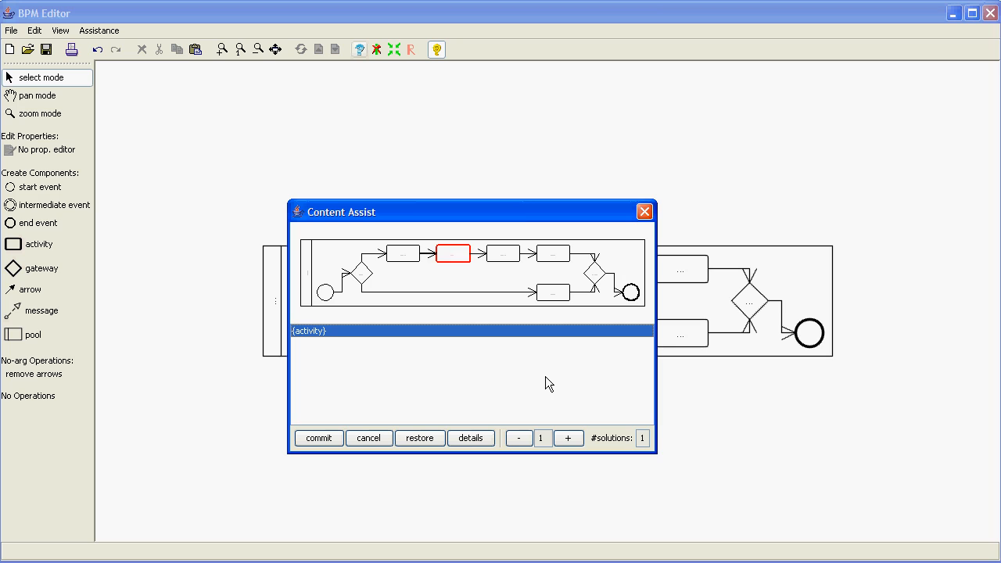
left_click(317, 440)
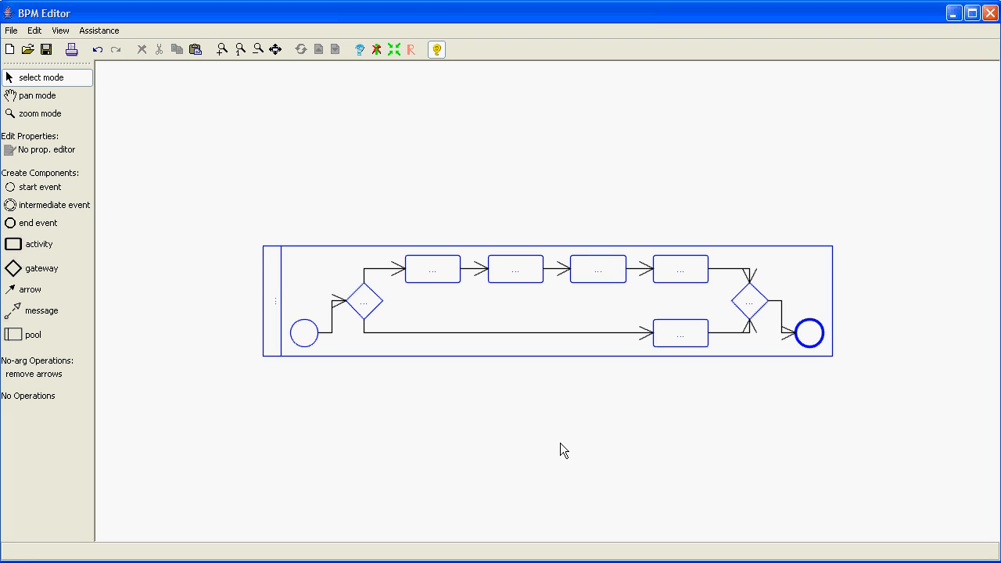
Step: Delete the arrow between the first two upper-branch activities and preview the {activity} completion in Content Assist
left_click(474, 269)
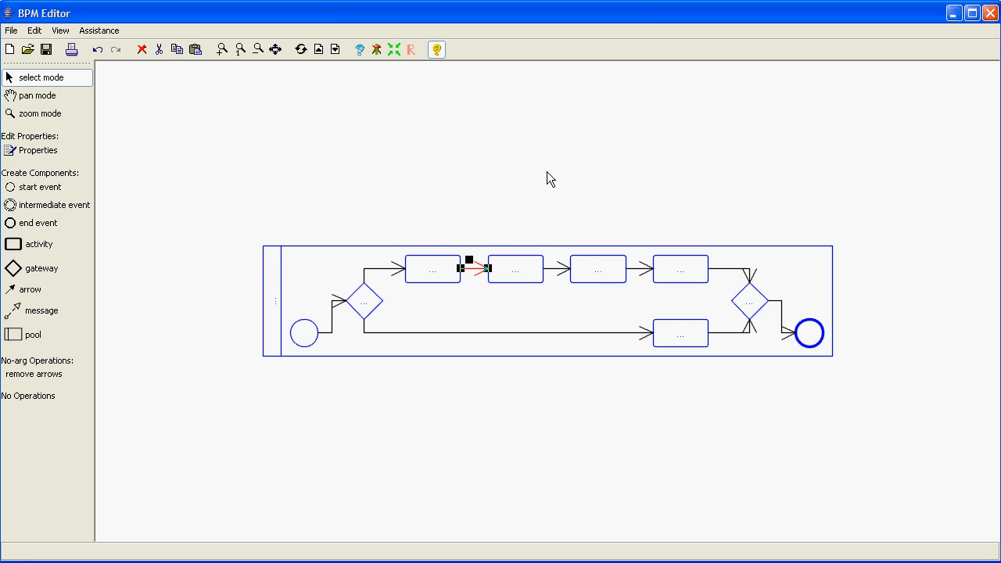
key("Delete")
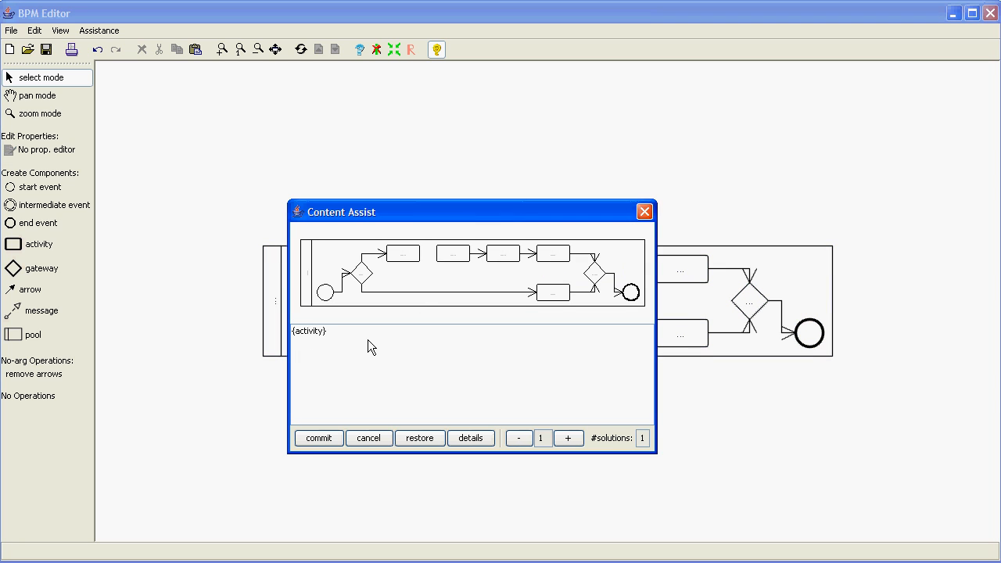
left_click(319, 332)
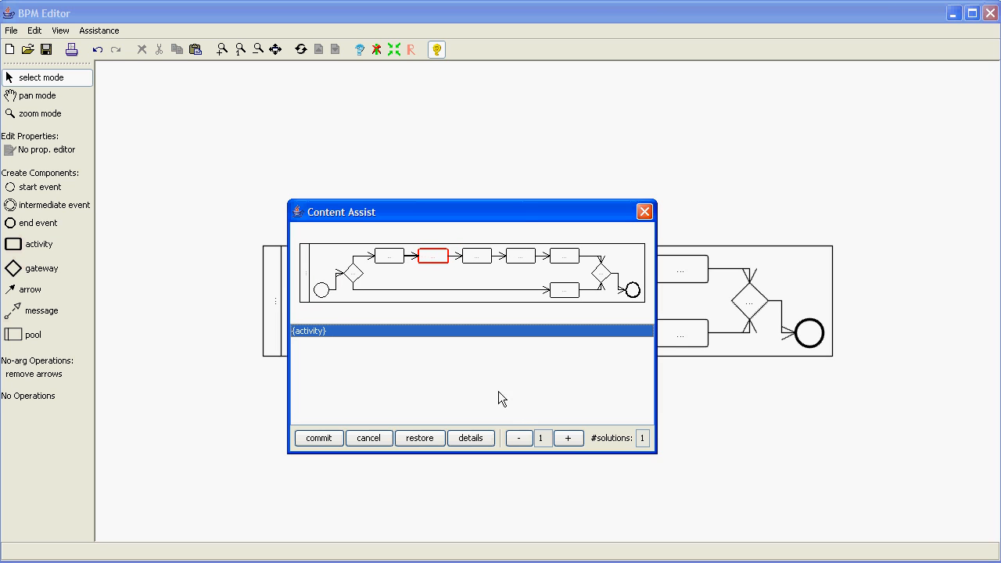
Step: Preview the {activity,activity} completion, then raise the component count to 4 and select the {activity,activity,gateway,gateway} completion
left_click(568, 440)
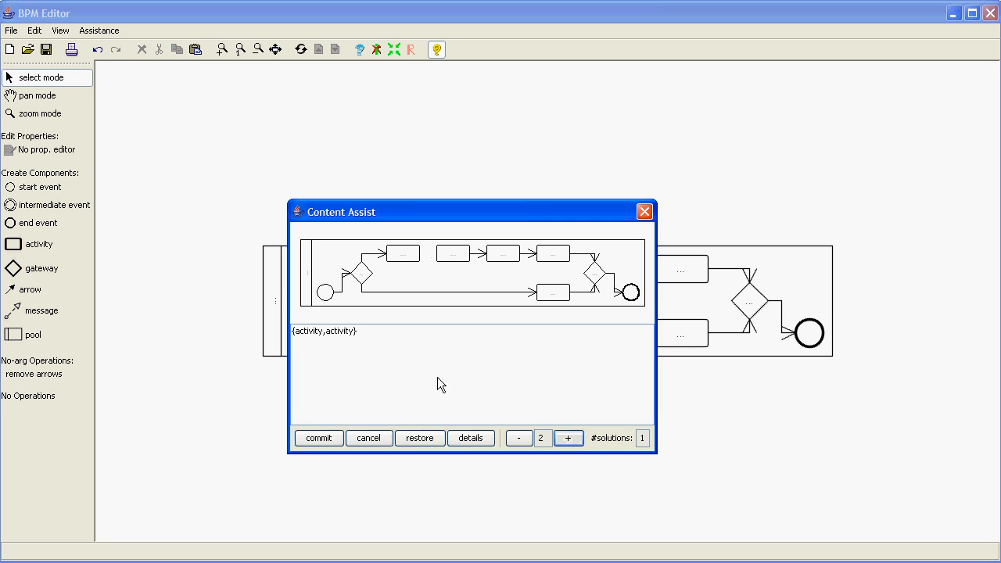
left_click(339, 333)
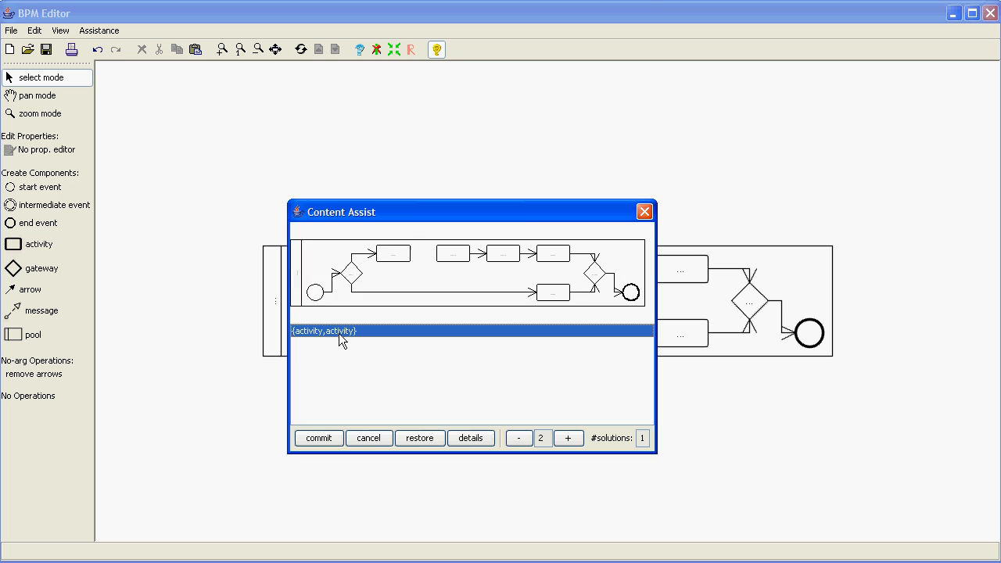
left_click(576, 436)
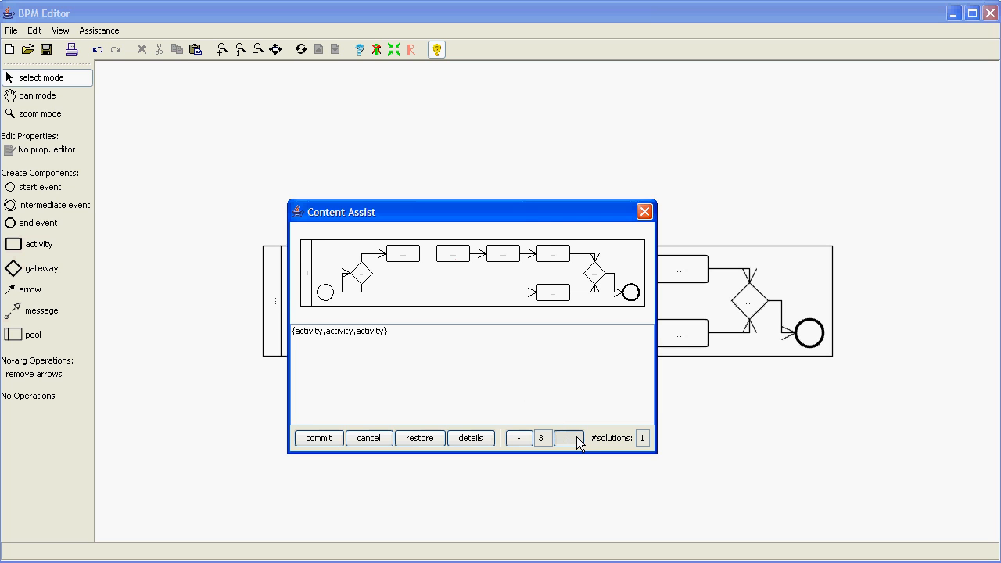
left_click(577, 436)
left_click(348, 343)
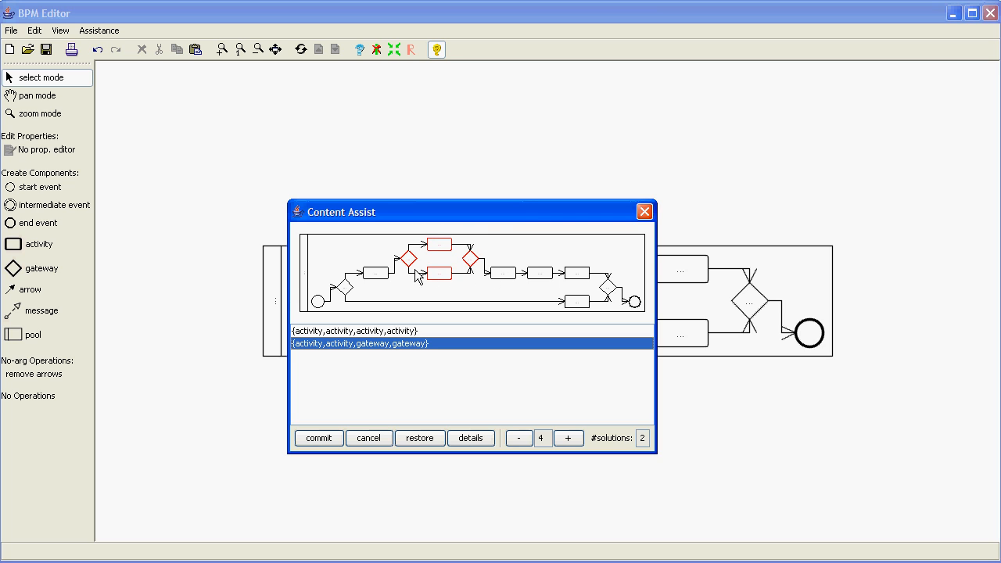
Step: Commit the {activity,activity,gateway,gateway} completion to insert the parallel block after the upper branch's first activity
left_click(321, 437)
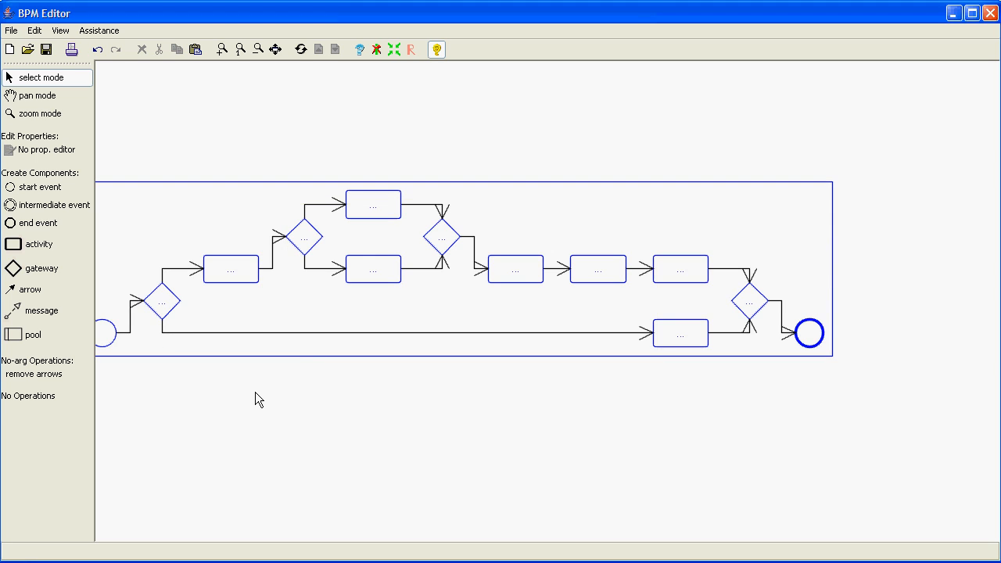
left_click(257, 50)
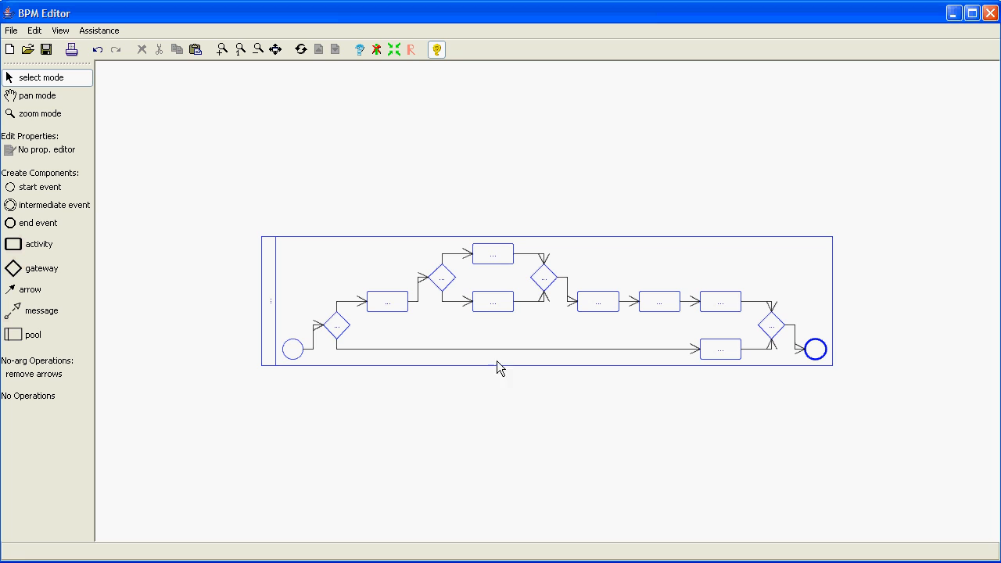
Step: Preview both one-component {activity} completions around the inner block's upper activity in Content Assist and cancel without committing
left_click(501, 253)
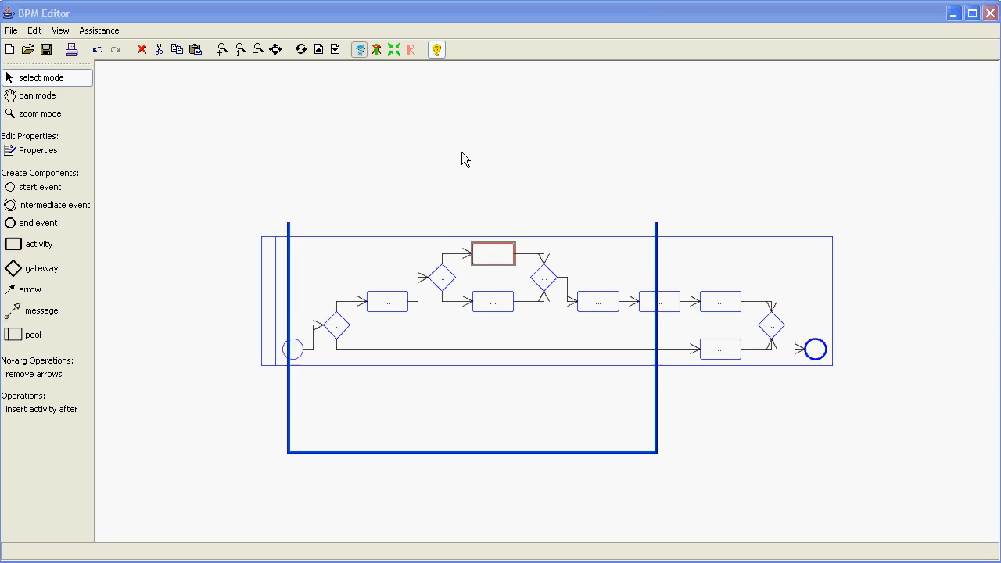
left_click(321, 332)
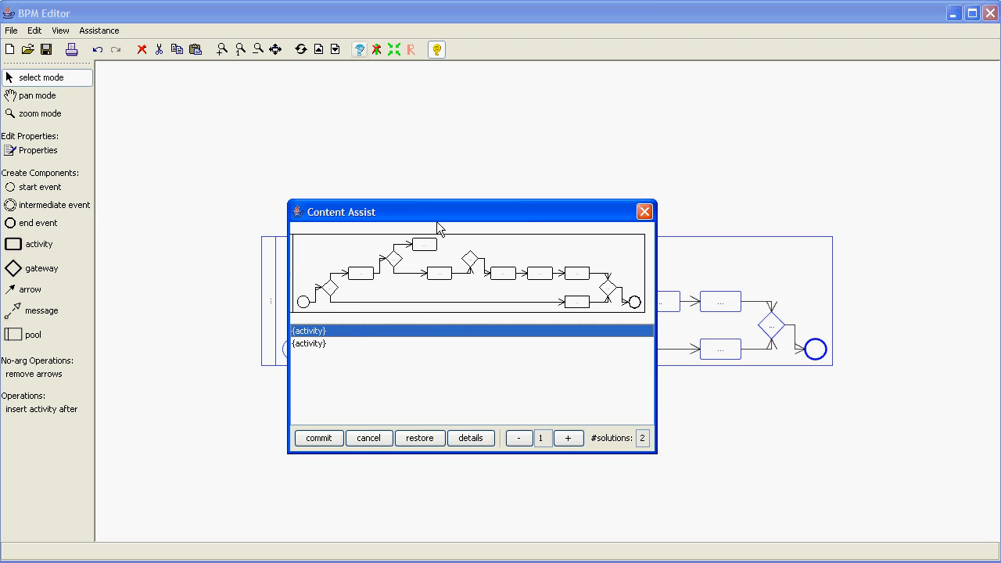
left_click(309, 344)
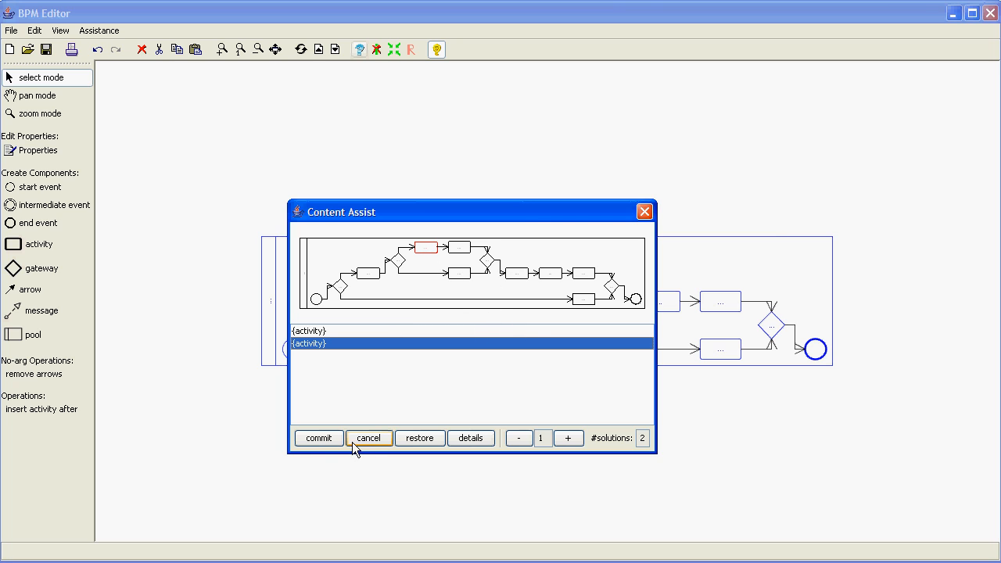
left_click(372, 439)
left_click(623, 415)
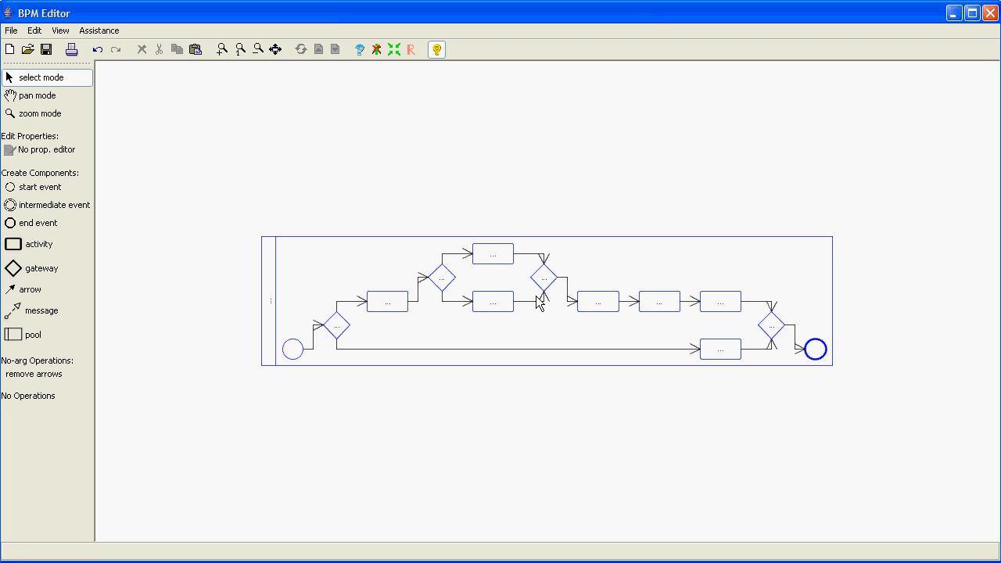
Step: Remove the inner gateway pair with its upper activity and the remaining middle activity, using the assisted delete that reconnects the flow
left_click(451, 280)
left_click(505, 256, "ctrl")
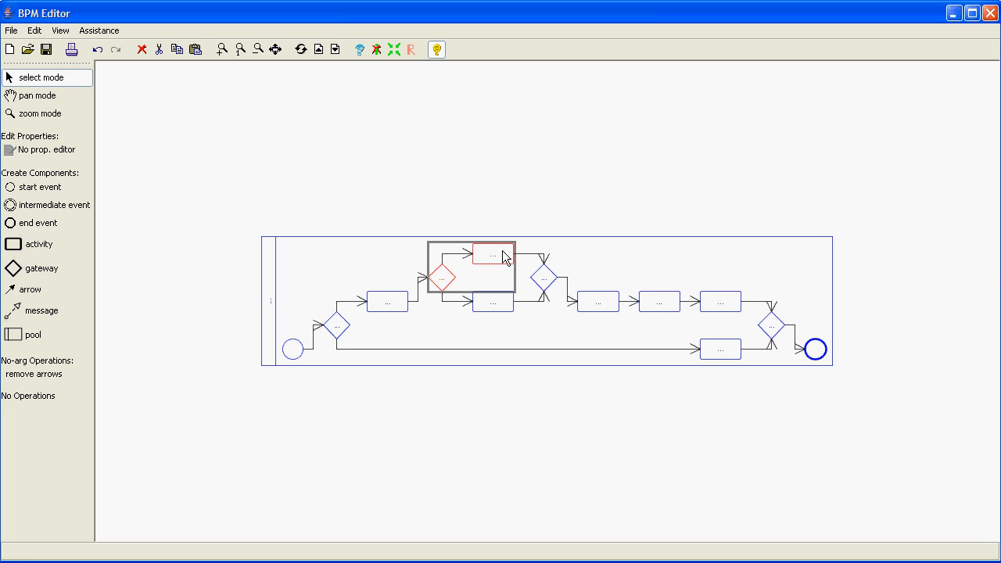
left_click(545, 279, "ctrl")
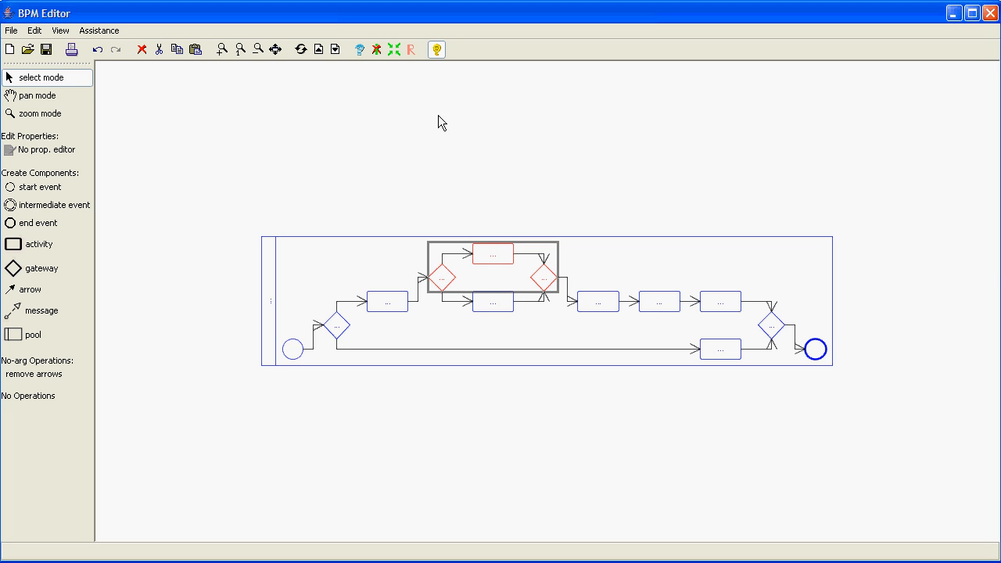
left_click(377, 50)
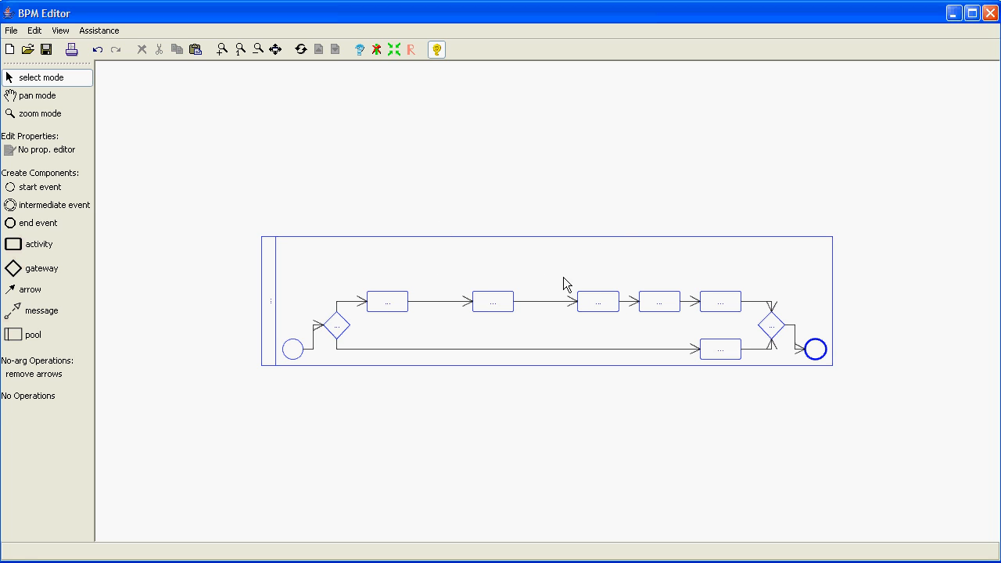
left_click(491, 302)
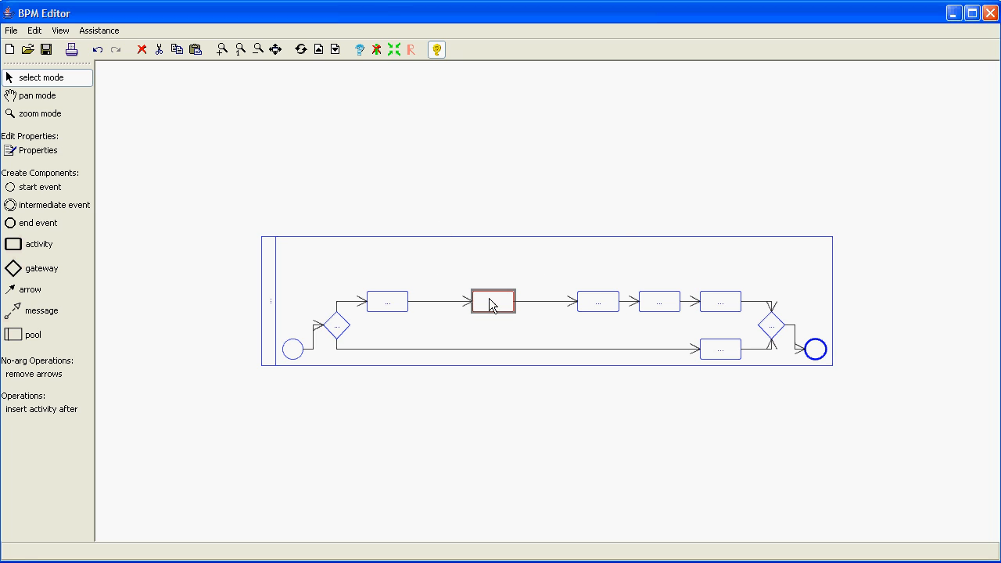
left_click(373, 52)
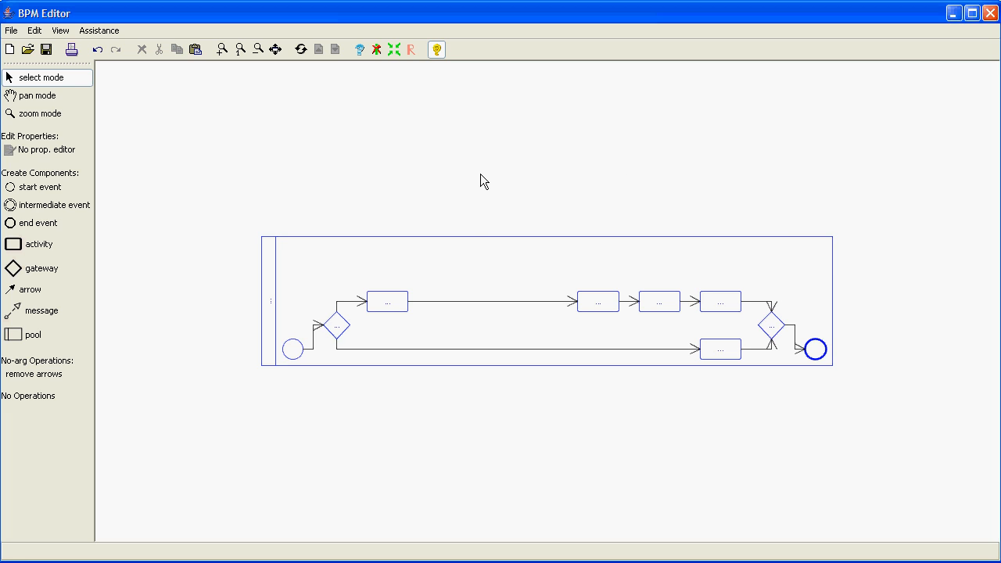
Step: Delete the lower branch's long arrow and commit the {activity} completion in Content Assist to insert an activity after the gateway
left_click(467, 346)
left_click(467, 349)
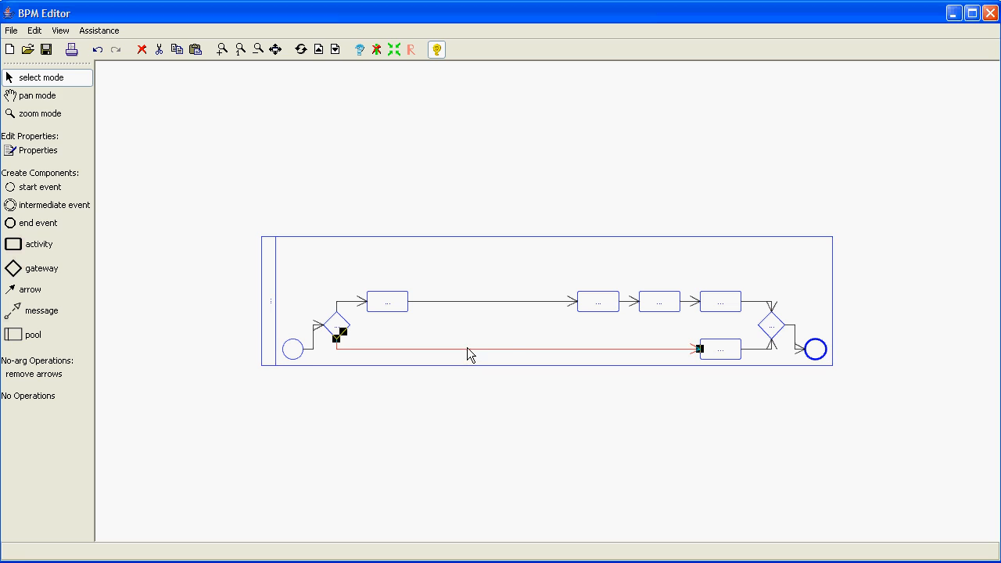
key("ctrl+space")
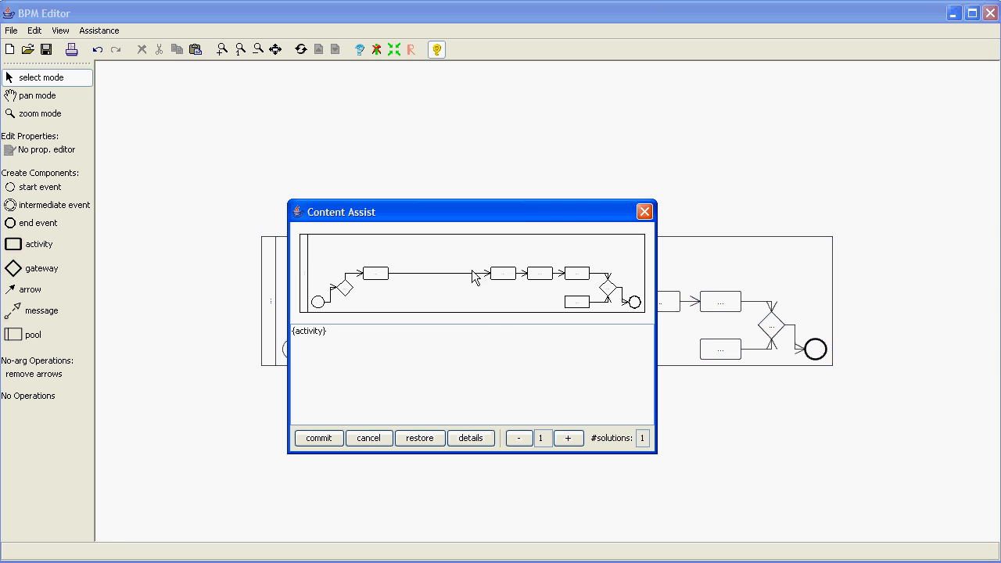
left_click(296, 332)
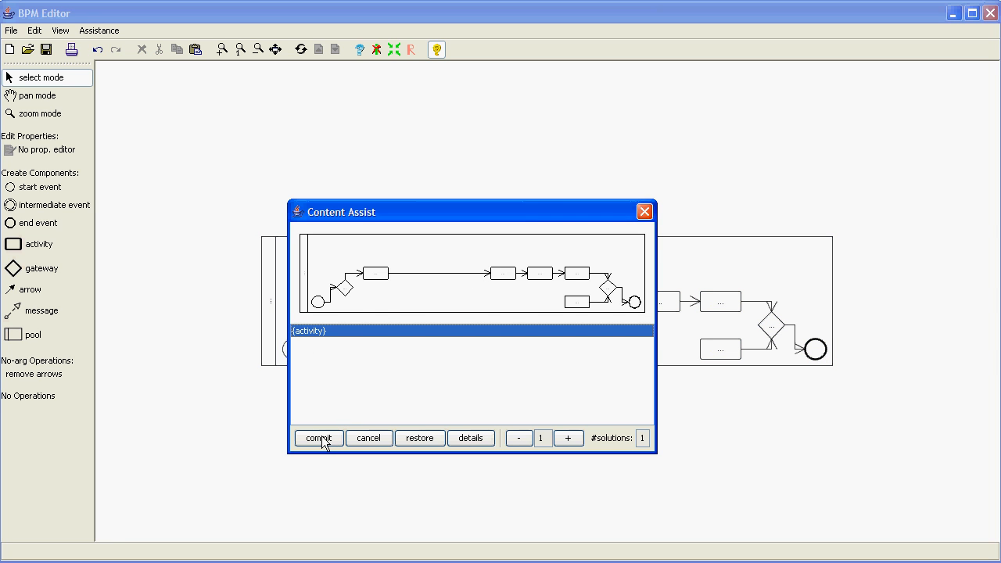
left_click(319, 438)
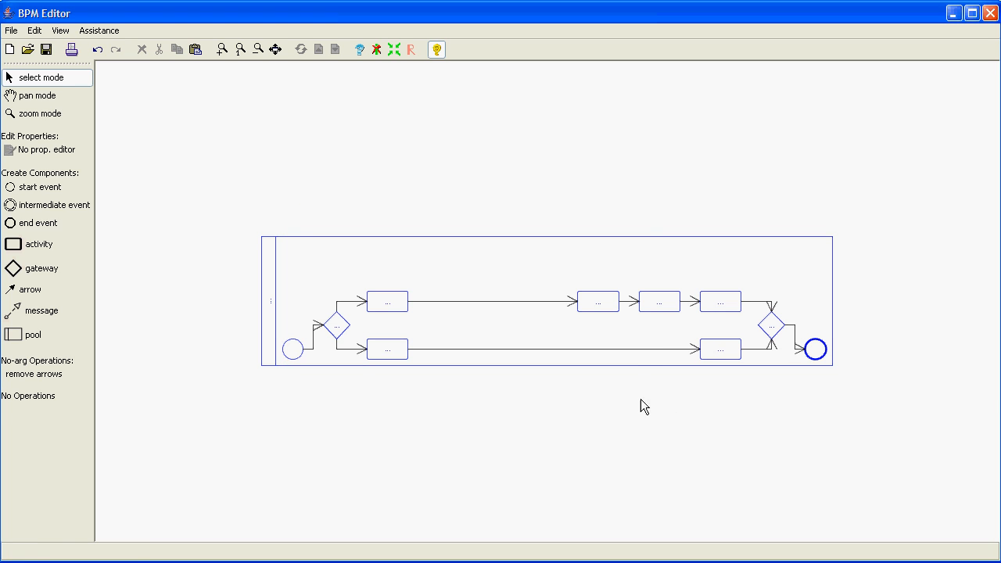
Step: Delete the long arrows in both branches, raise the added components to 2, and commit the {gateway,gateway} completion after previewing {activity,activity}
left_click(469, 296)
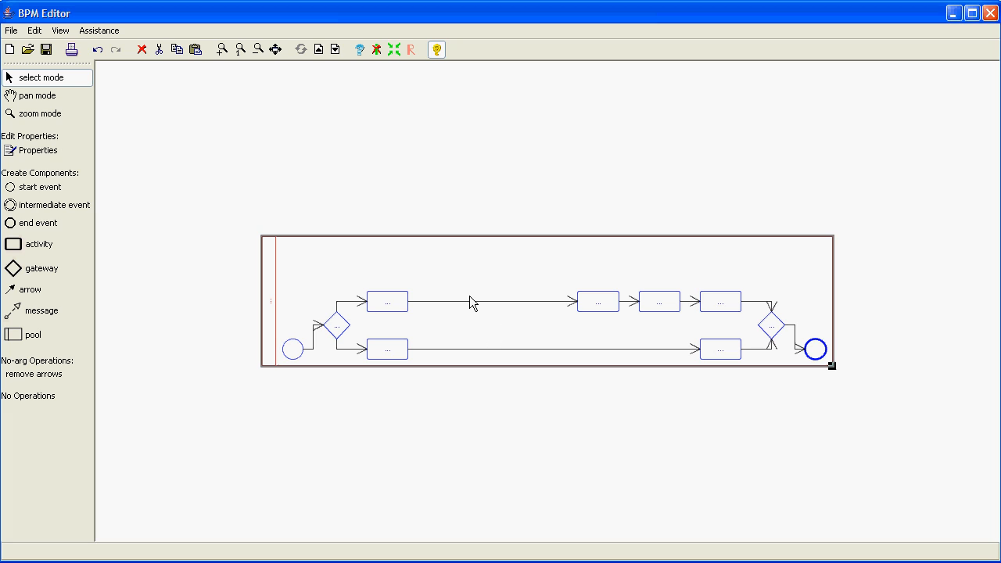
left_click(467, 301)
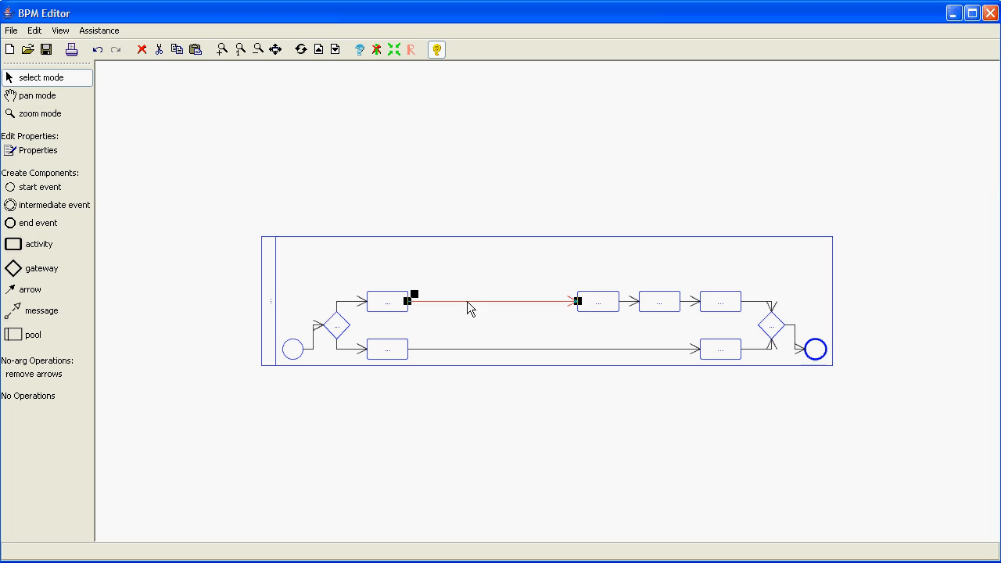
left_click(475, 351, "shift")
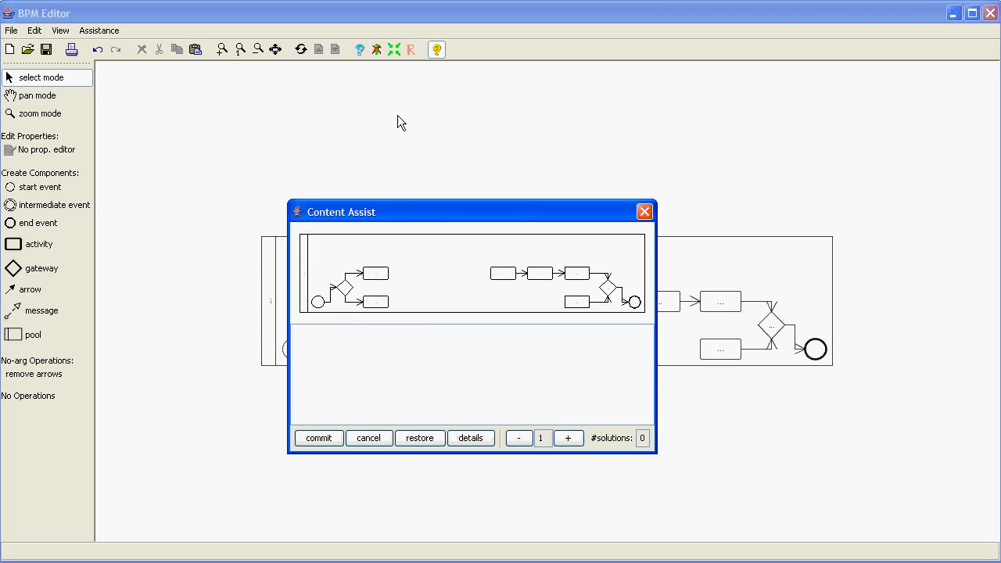
left_click(566, 439)
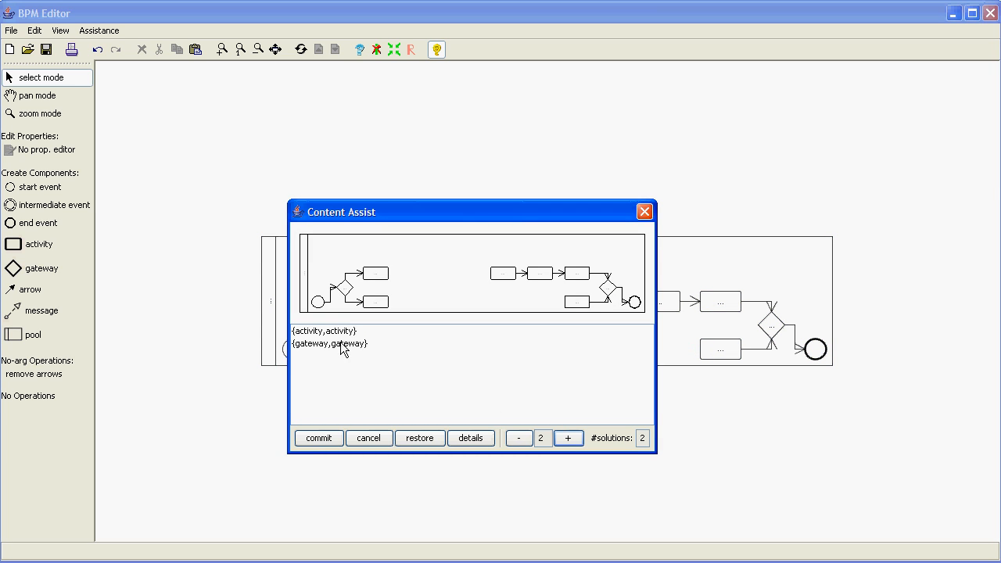
left_click(327, 332)
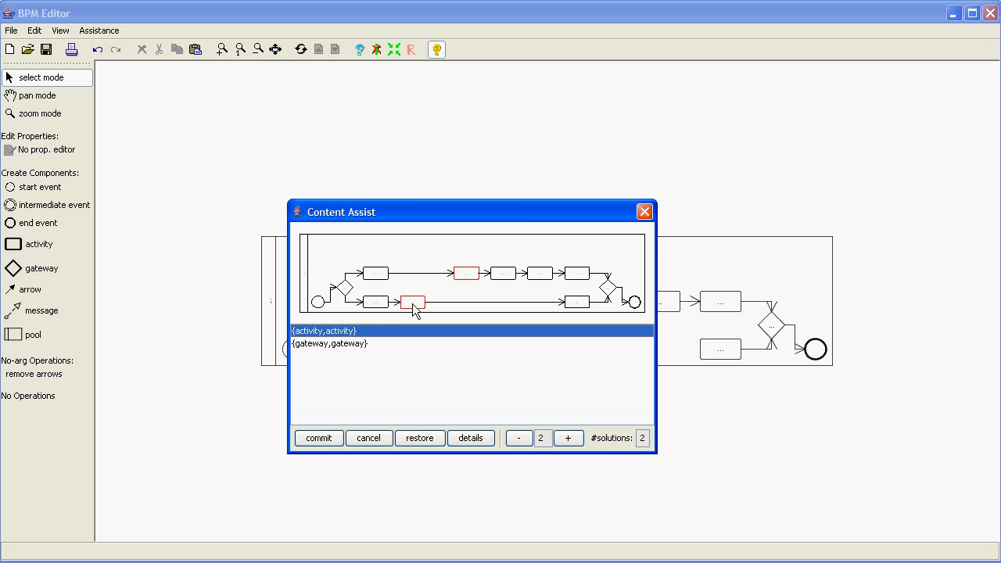
left_click(354, 345)
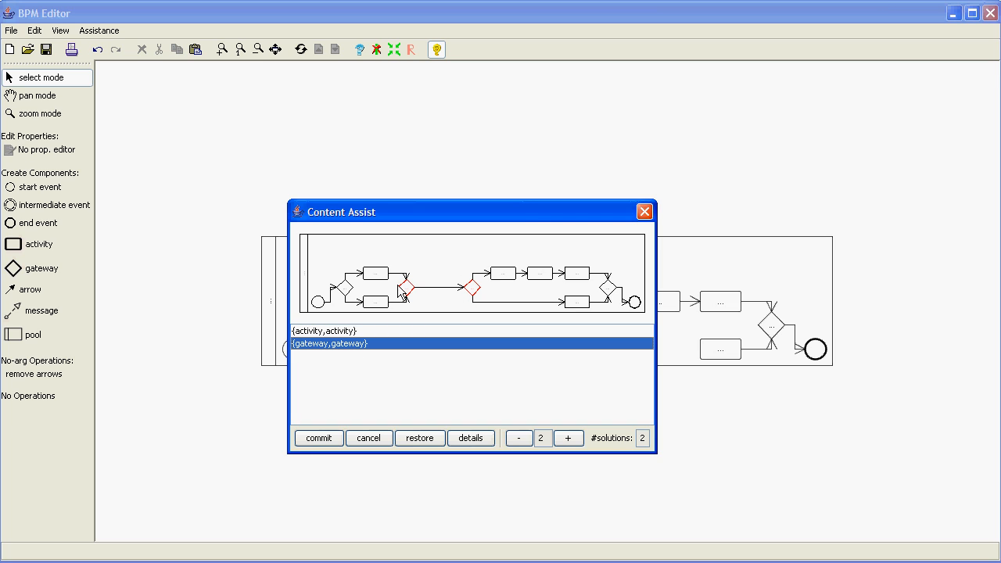
left_click(316, 440)
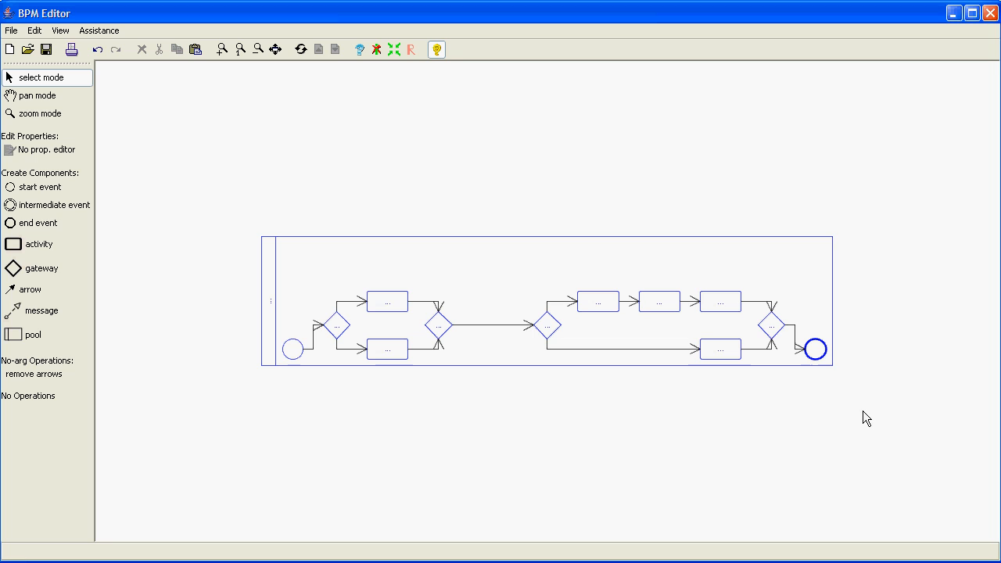
Step: Delete the entire diagram and draw a new wide, empty pool across the canvas
left_click_drag(900, 411, 101, 191)
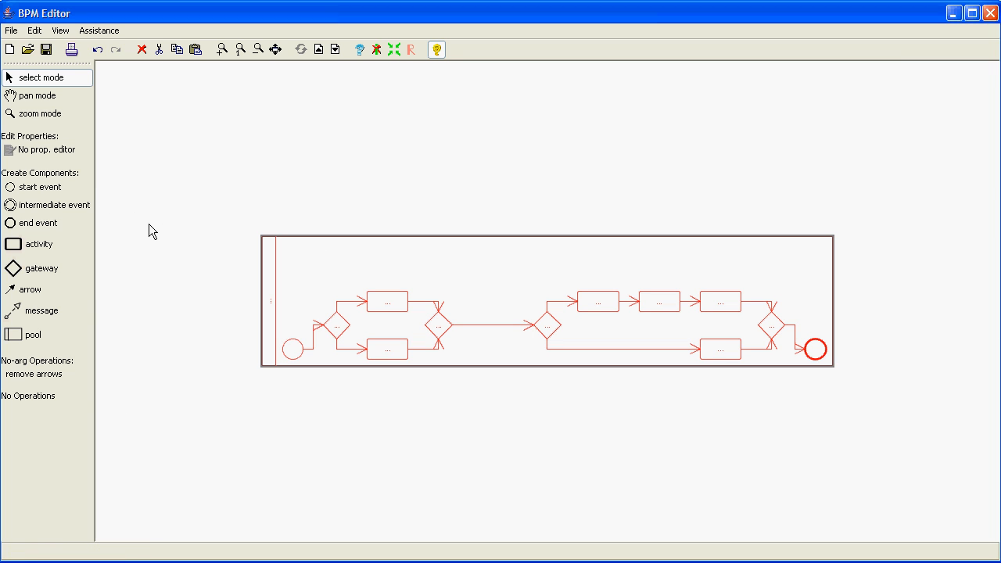
key("Delete")
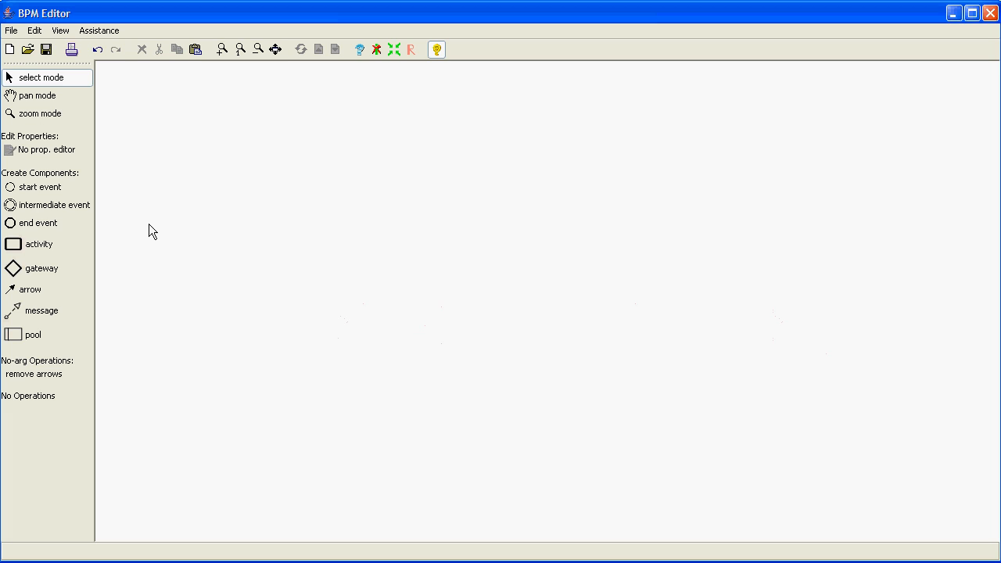
left_click(62, 333)
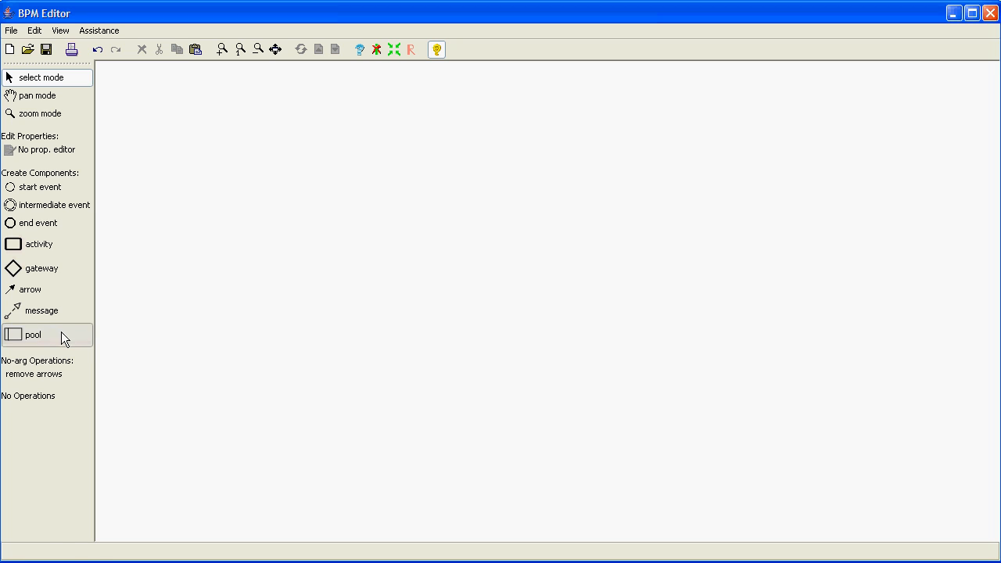
left_click(193, 173)
left_click(890, 357)
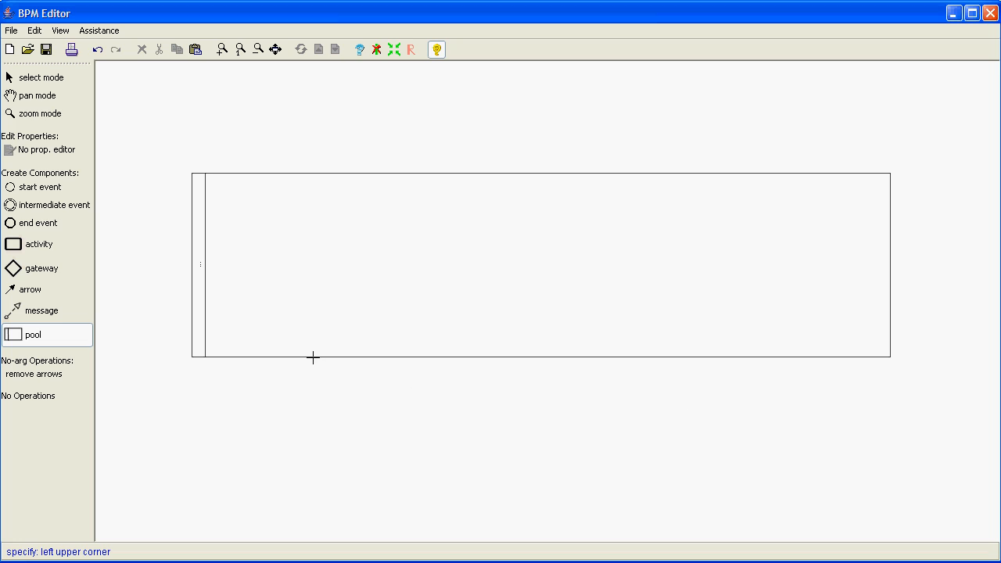
Step: Place a start event near the pool's left end and two activities in a row after it
left_click(60, 195)
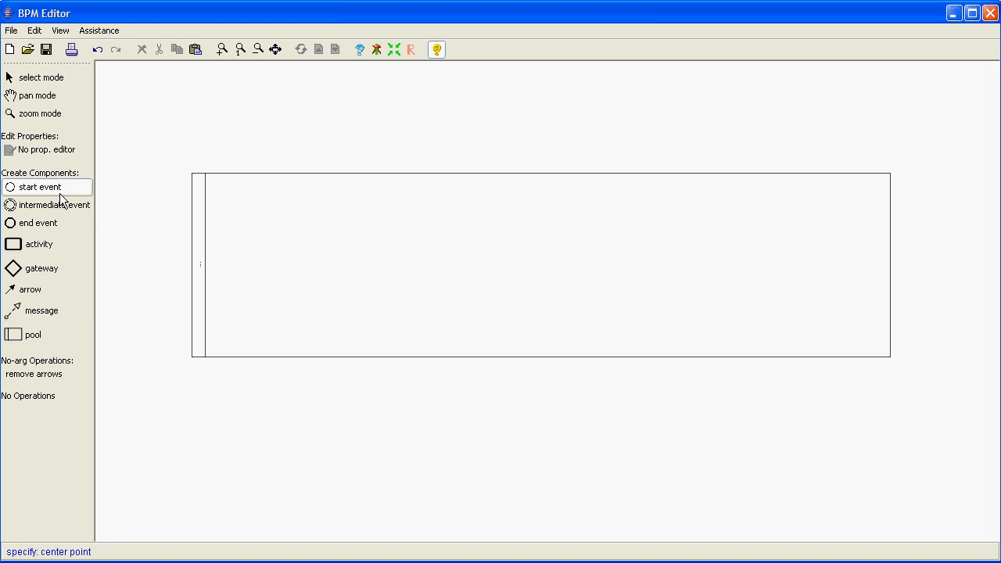
left_click(245, 249)
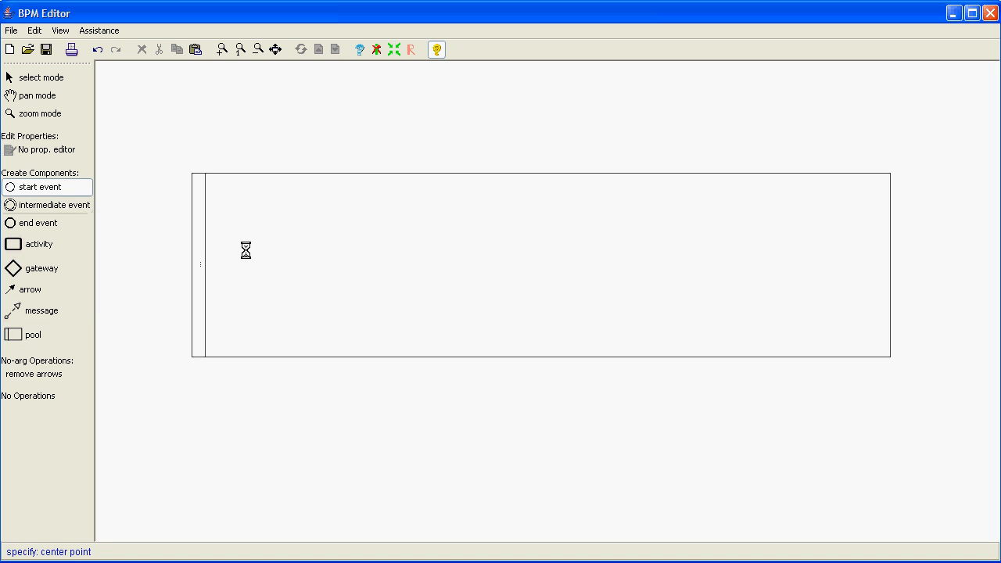
left_click(47, 245)
left_click(301, 237)
left_click(429, 244)
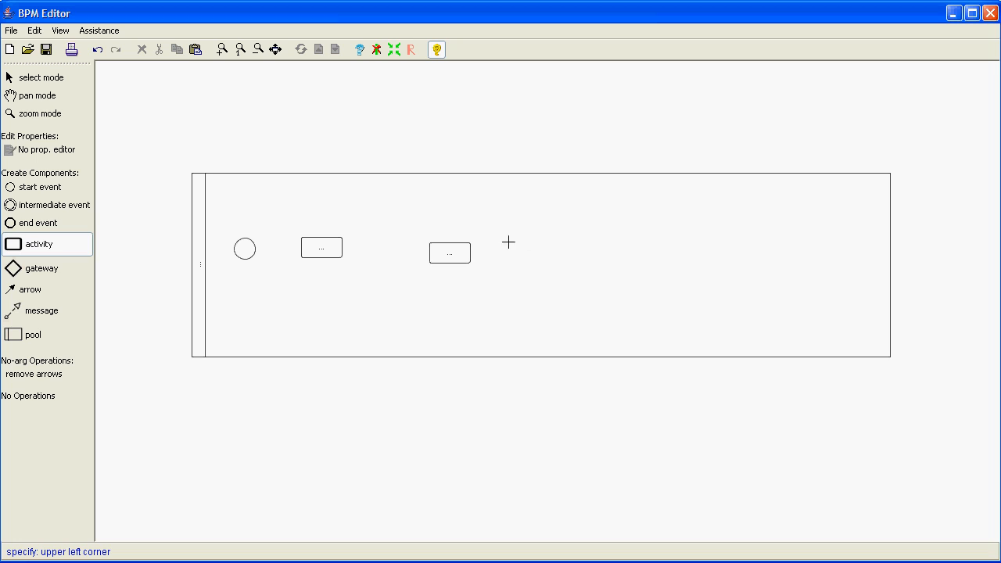
Step: Place an intermediate event after the second activity and another start event toward the pool's right end
left_click(51, 205)
left_click(556, 250)
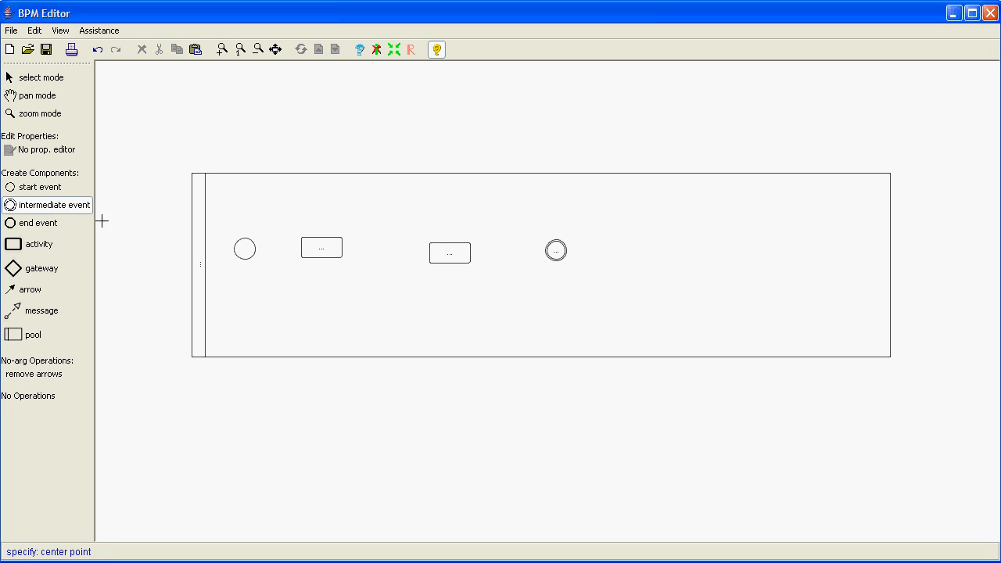
left_click(52, 190)
left_click(720, 241)
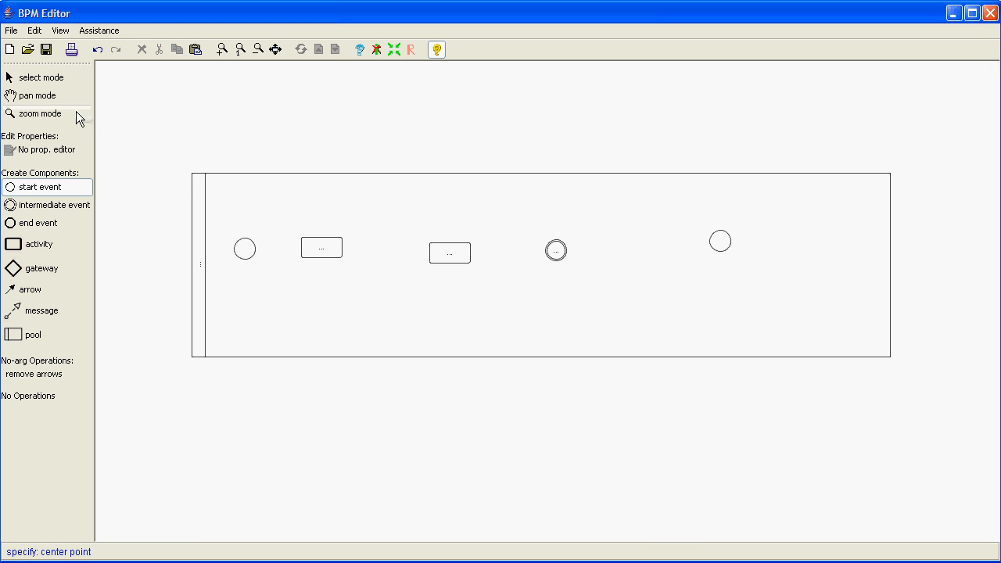
Step: Delete the intermediate event, then check Content Assist for completions with 2 added components and cancel
left_click(35, 77)
left_click(558, 252)
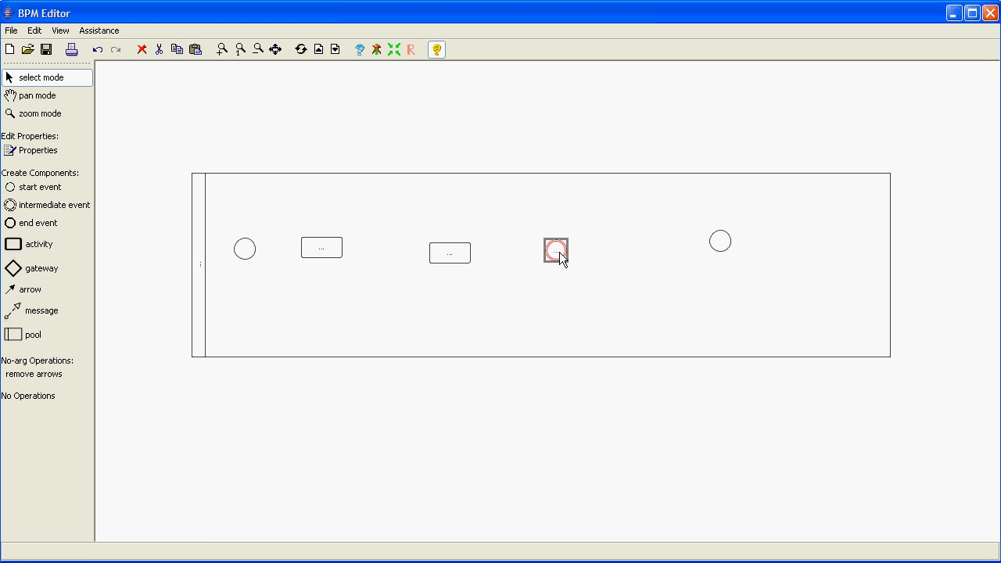
key("Delete")
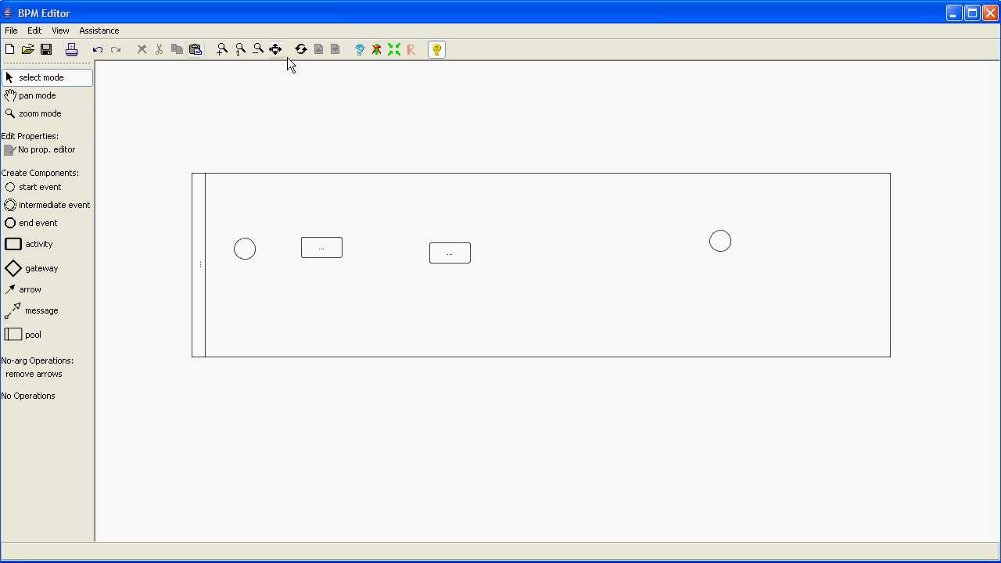
left_click(359, 49)
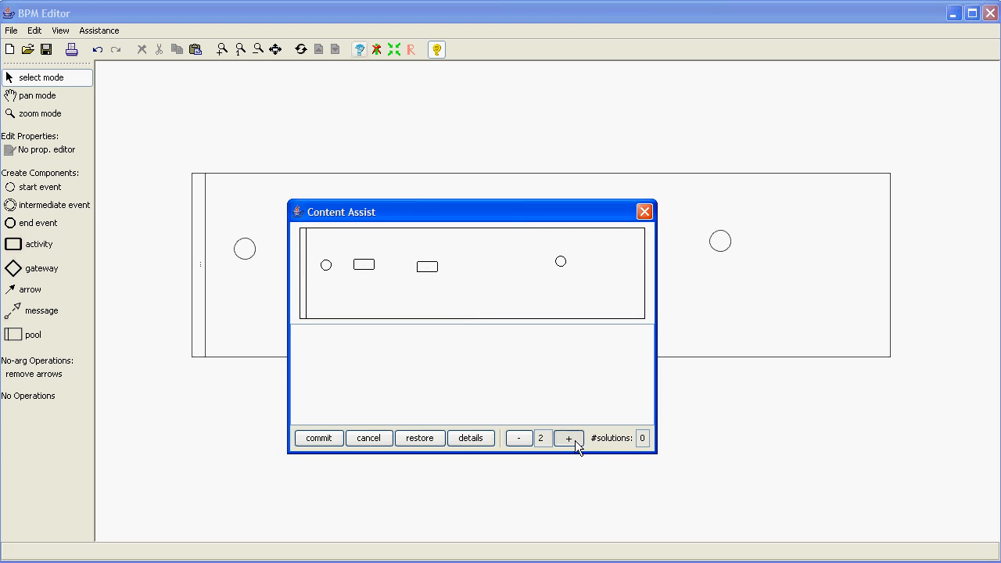
left_click(376, 439)
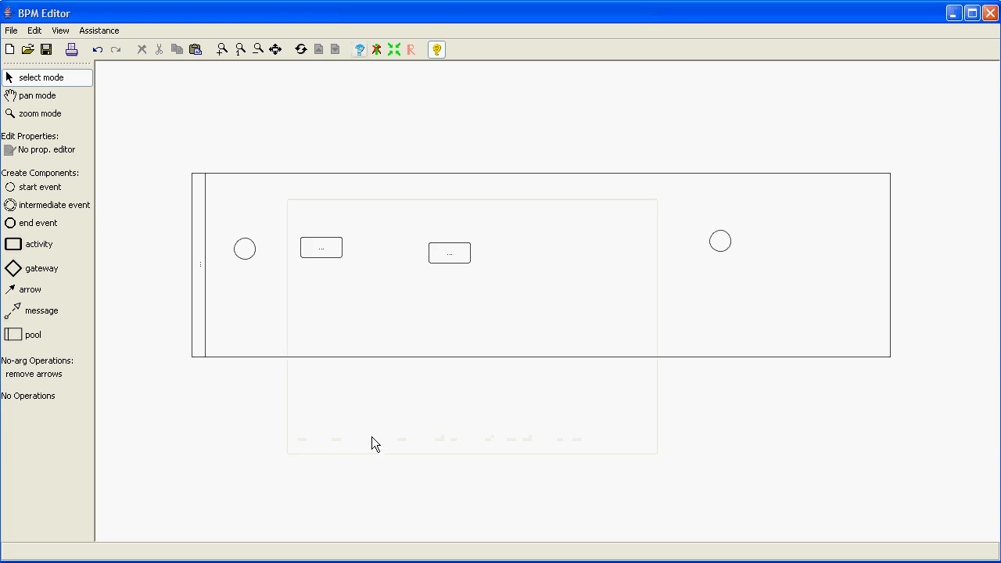
Step: Replace the start event toward the pool's right end with an end event and have the editor automatically connect the components with arrows
left_click(222, 49)
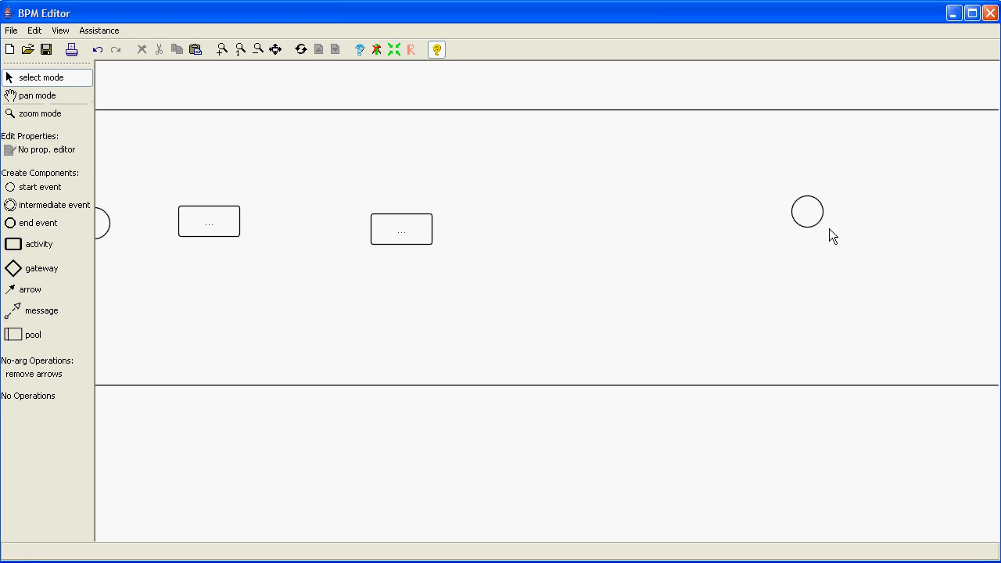
left_click(810, 222)
key("Delete")
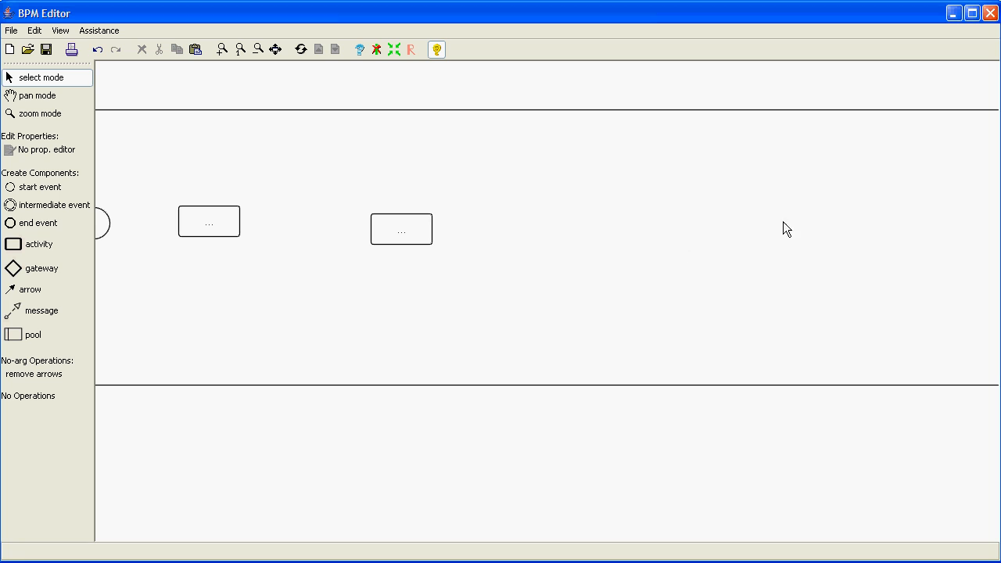
left_click(71, 224)
left_click(733, 212)
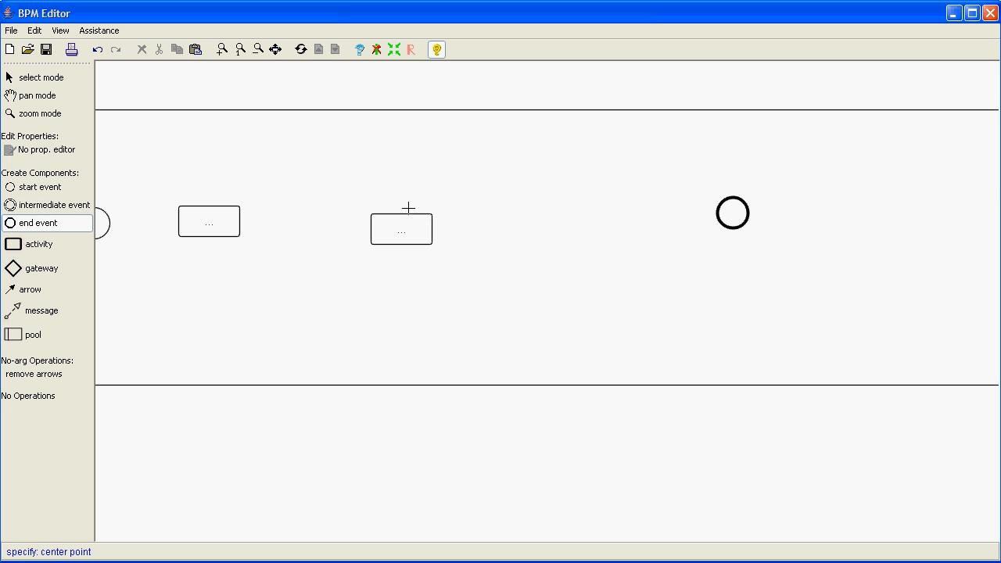
left_click(273, 48)
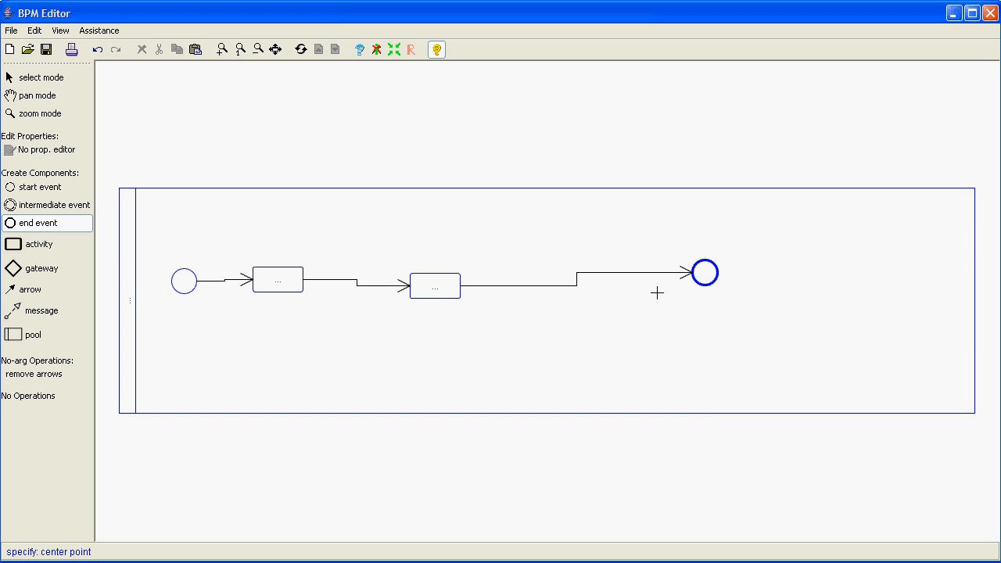
left_click(58, 75)
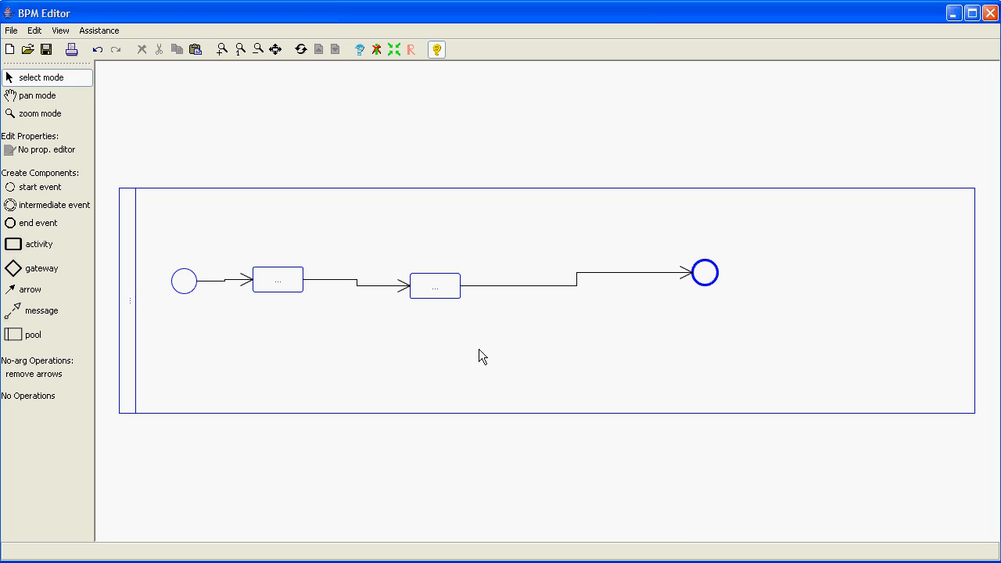
Step: Delete the whole connected flow inside the pool, keeping the empty pool
left_click(265, 281)
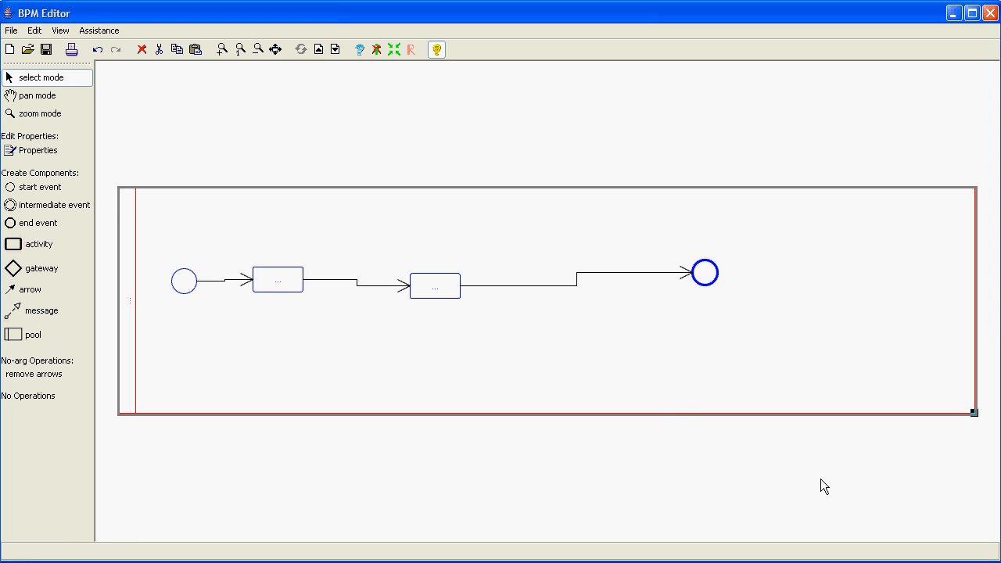
left_click_drag(845, 498, 163, 163)
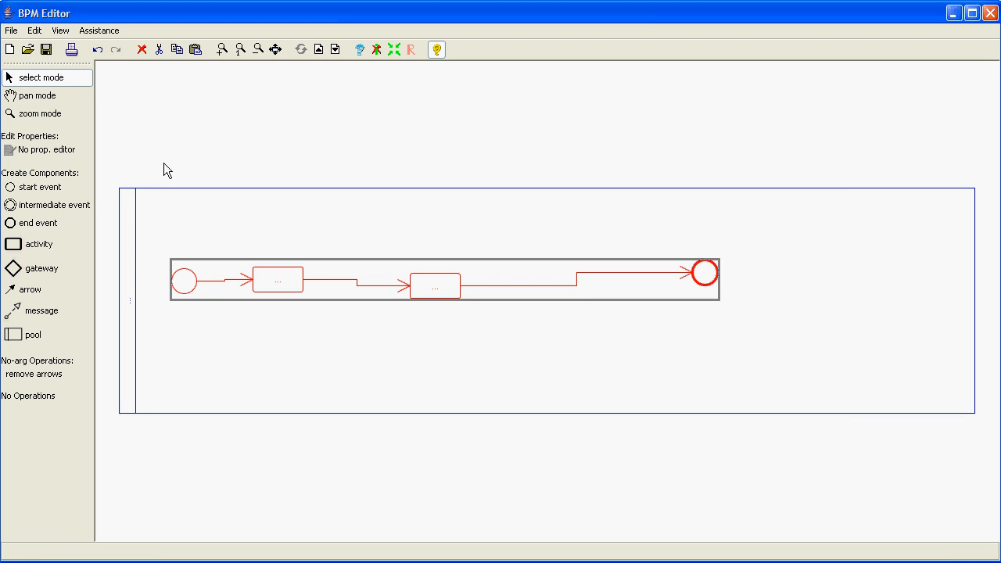
key("Delete")
Step: Place a start event near the pool's left end, a gateway after it, and a second gateway right of the pool's middle
left_click(47, 274)
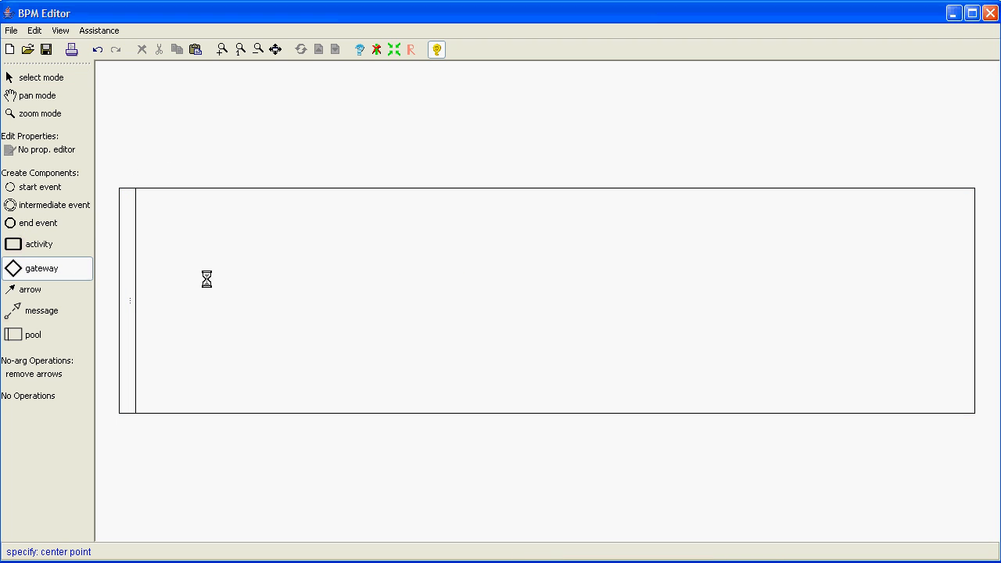
left_click(313, 278)
left_click(39, 187)
left_click(189, 281)
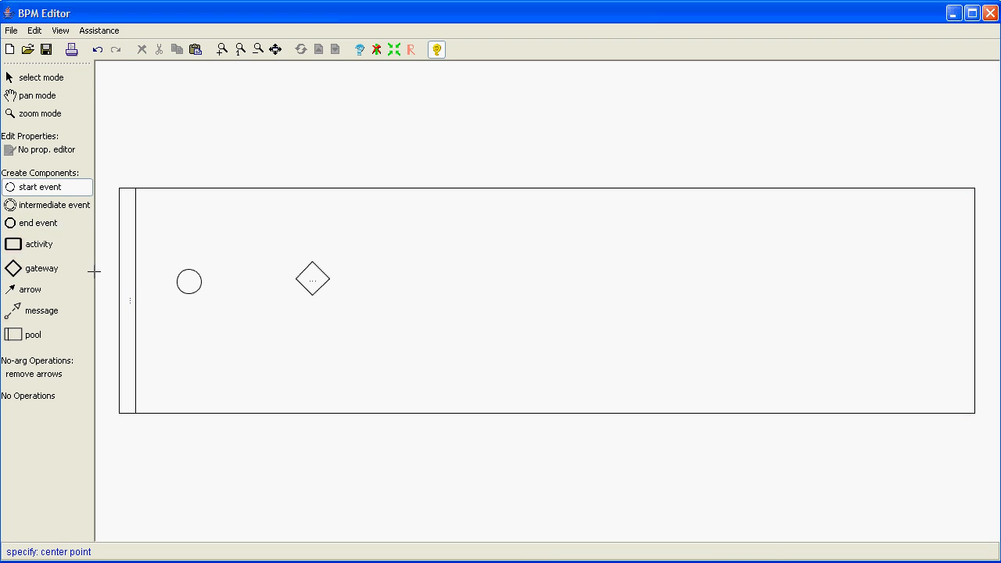
left_click(43, 268)
left_click(613, 273)
Step: Place two activities side by side above the gateway line and one activity below it, all between the two gateways
left_click(39, 243)
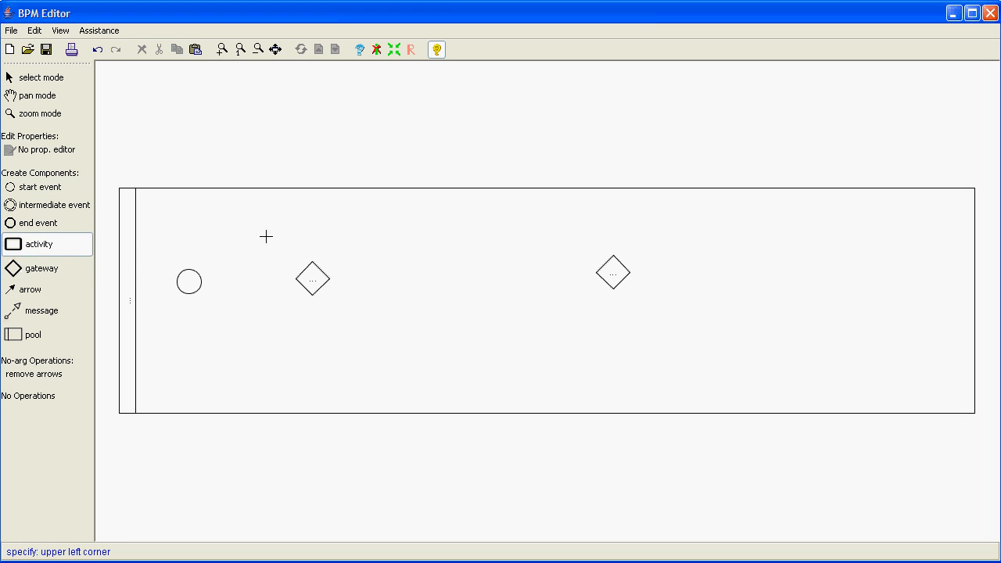
left_click(361, 209)
left_click(452, 209)
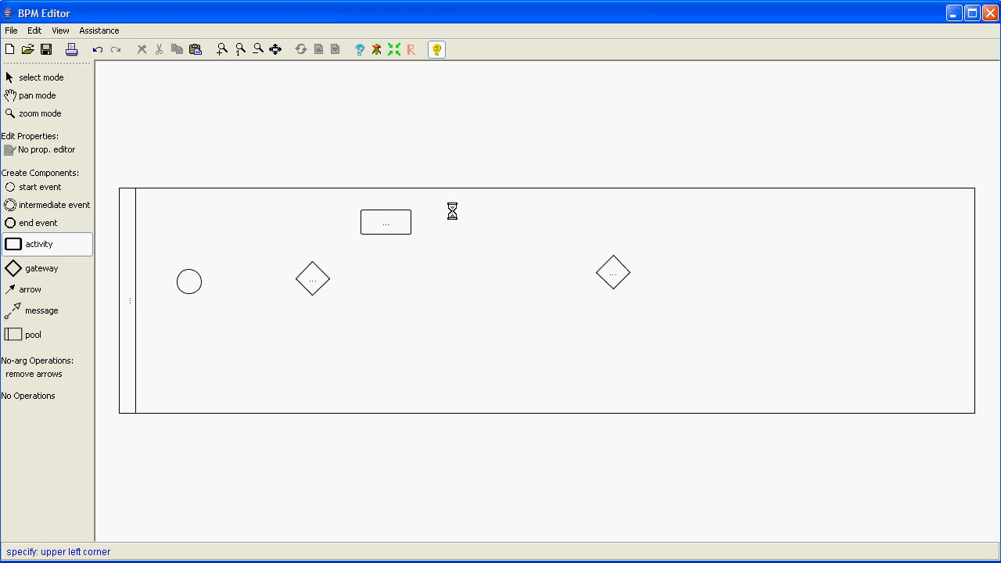
left_click(407, 350)
Step: Add an end event after the second gateway and have the editor automatically connect all components with arrows
left_click(47, 205)
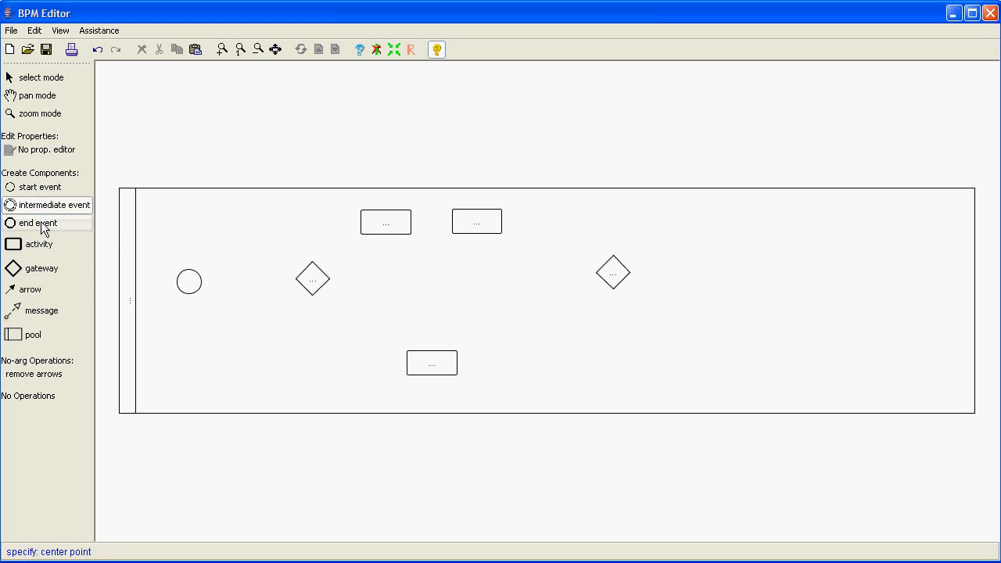
left_click(43, 223)
left_click(736, 259)
left_click(395, 50)
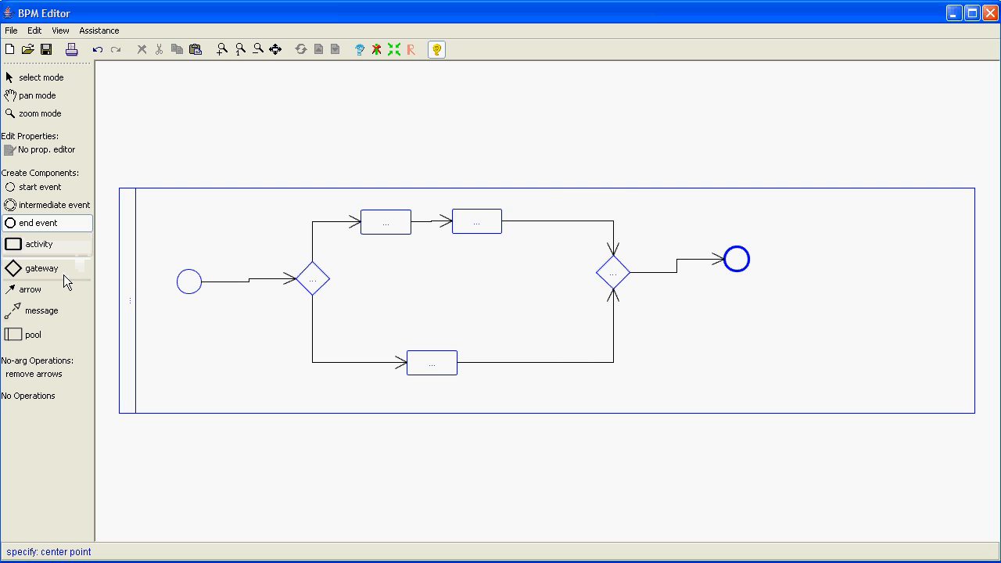
left_click(43, 80)
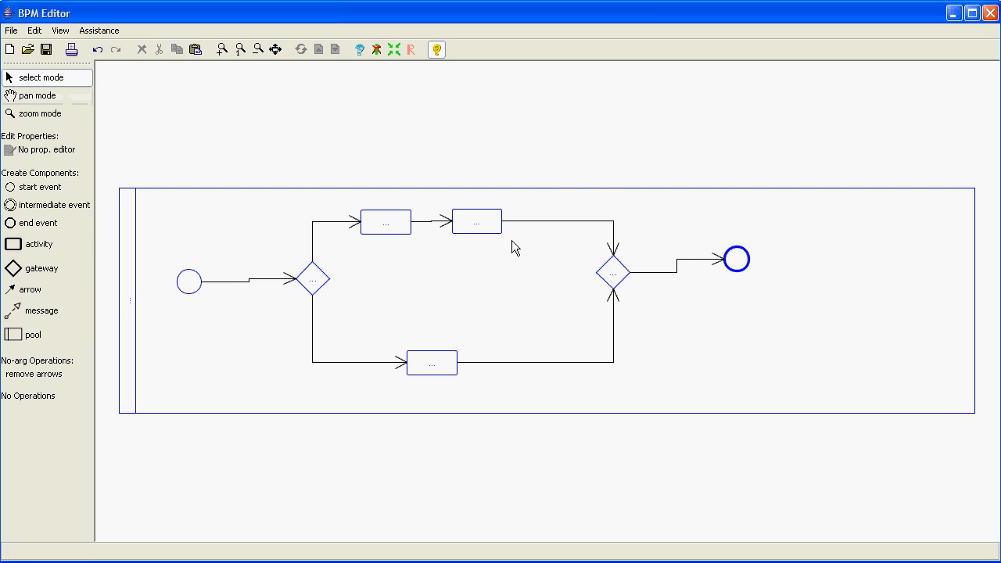
Step: Delete the three arrows along the upper branch, then run the automatic completion to reconnect its two activities
left_click(555, 220)
key("Delete")
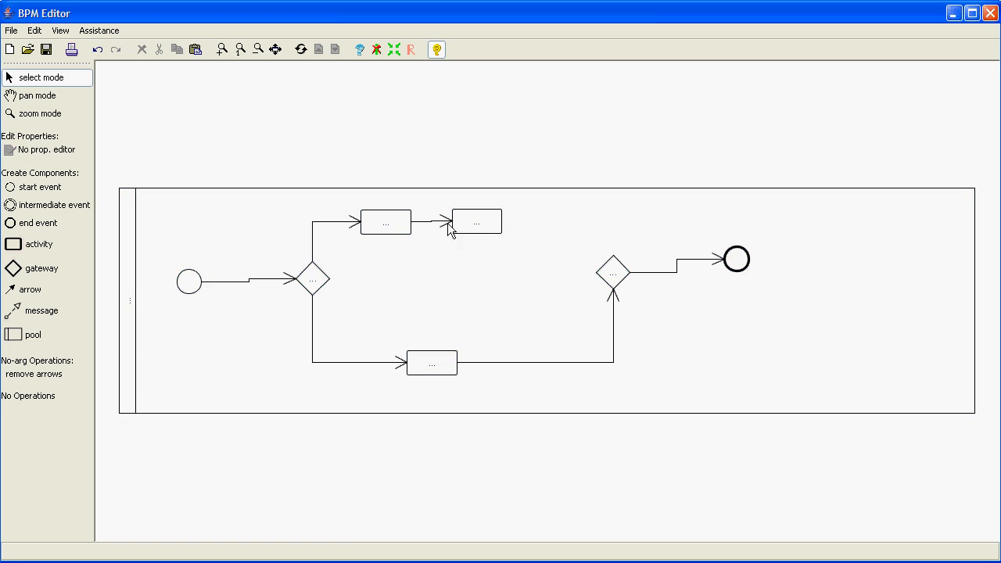
left_click(434, 222)
key("Delete")
left_click(353, 223)
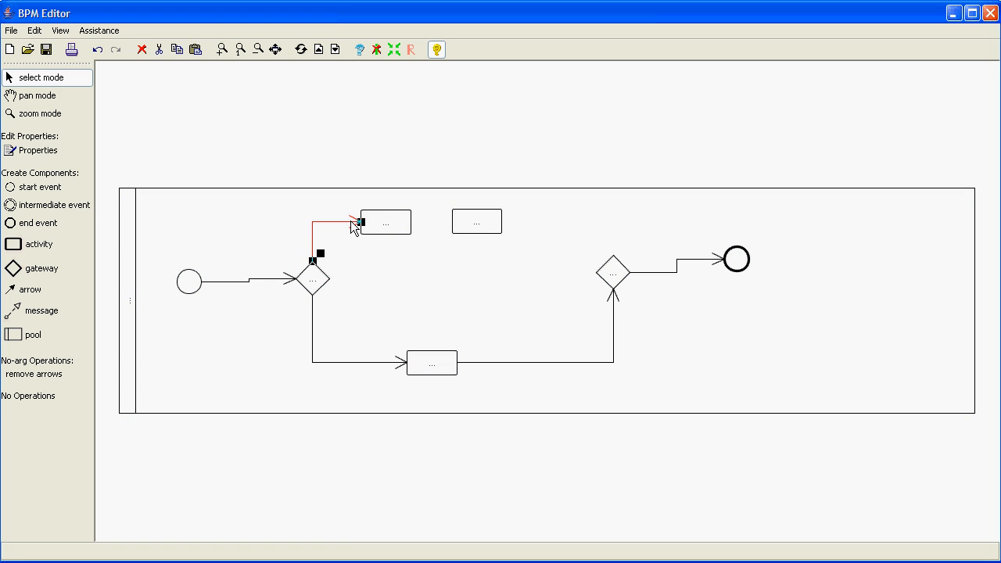
key("Delete")
left_click(400, 50)
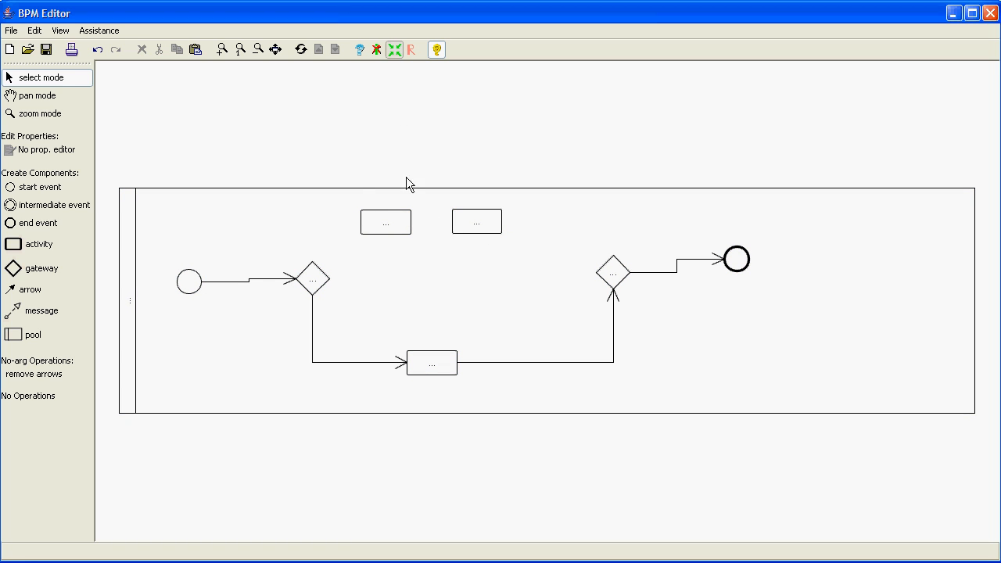